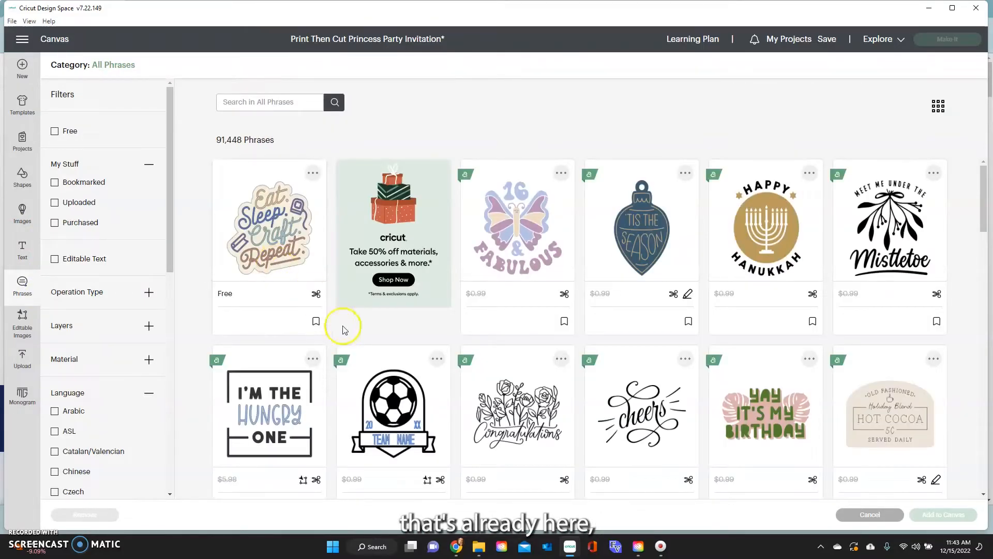
Step: Add the floral Congratulations phrase to the canvas and enlarge it to about 9.25 x 6.69 in
{"action": "left_click", "coordinate": [506, 384]}
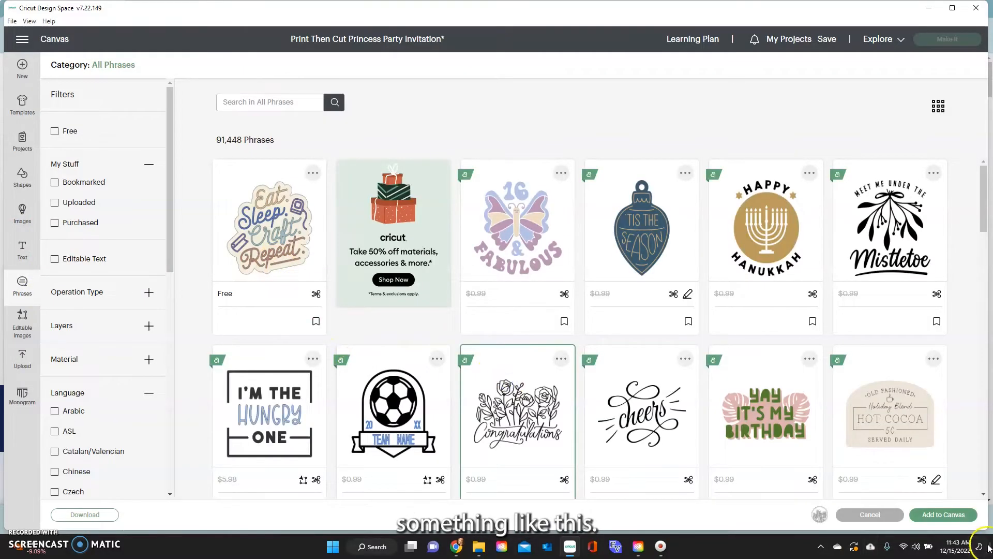
{"action": "left_click", "coordinate": [957, 515]}
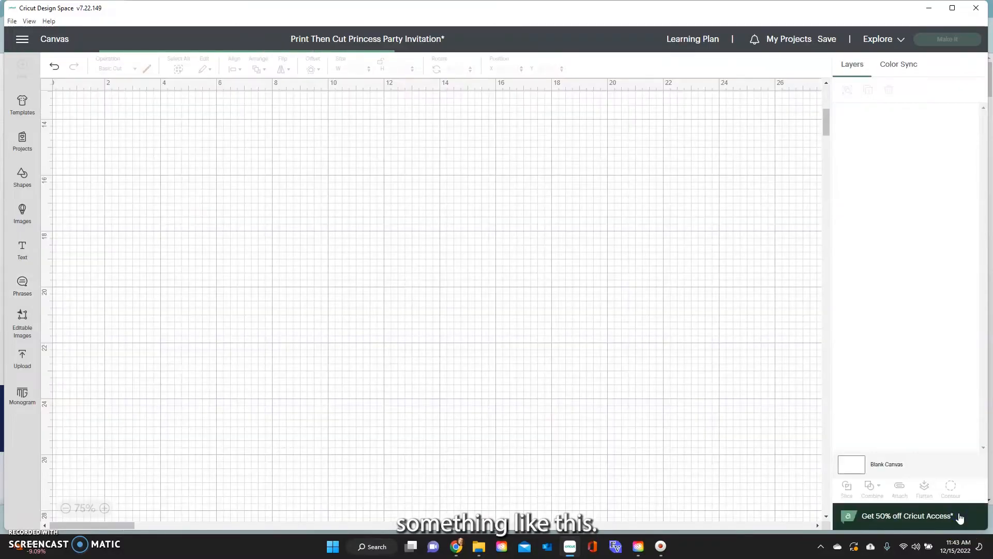
{"action": "left_click_drag", "start_coordinate": [156, 149], "coordinate": [277, 199]}
{"action": "left_click_drag", "start_coordinate": [343, 270], "coordinate": [447, 345]}
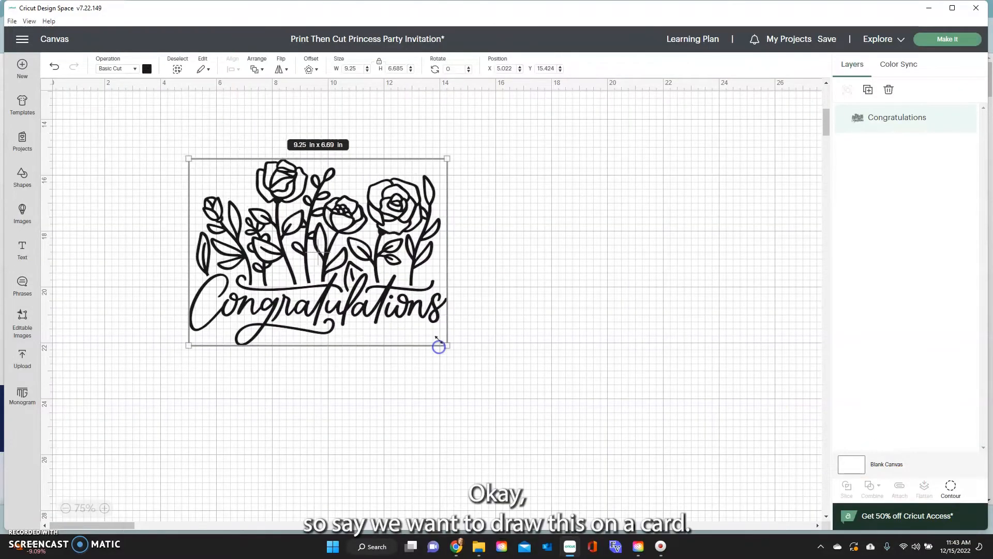
{"action": "left_click", "coordinate": [489, 323]}
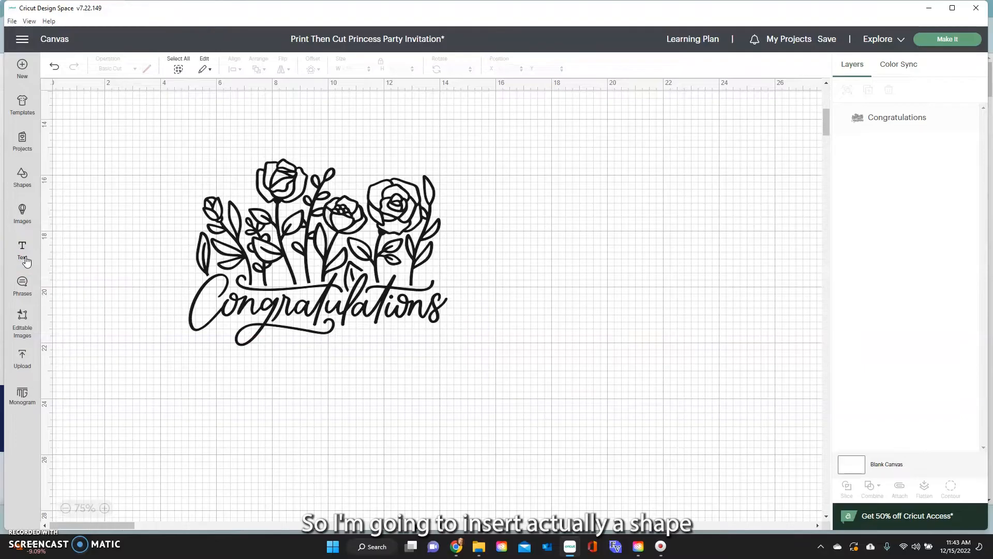
Step: Insert a square and stretch it into a card-shaped rectangle of about 14.34 x 8.75 in
{"action": "left_click", "coordinate": [22, 177]}
{"action": "left_click", "coordinate": [201, 247]}
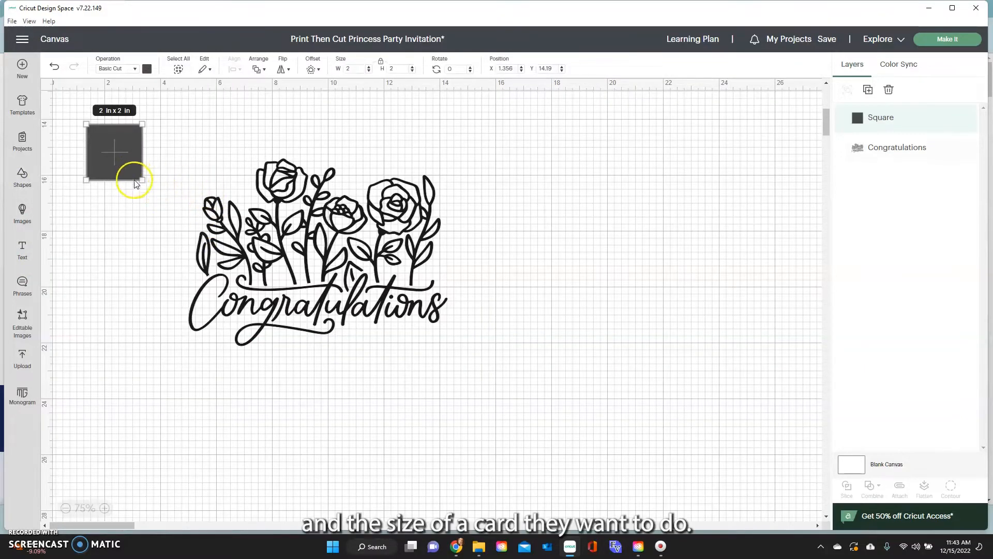
{"action": "left_click_drag", "start_coordinate": [143, 179], "coordinate": [315, 297]}
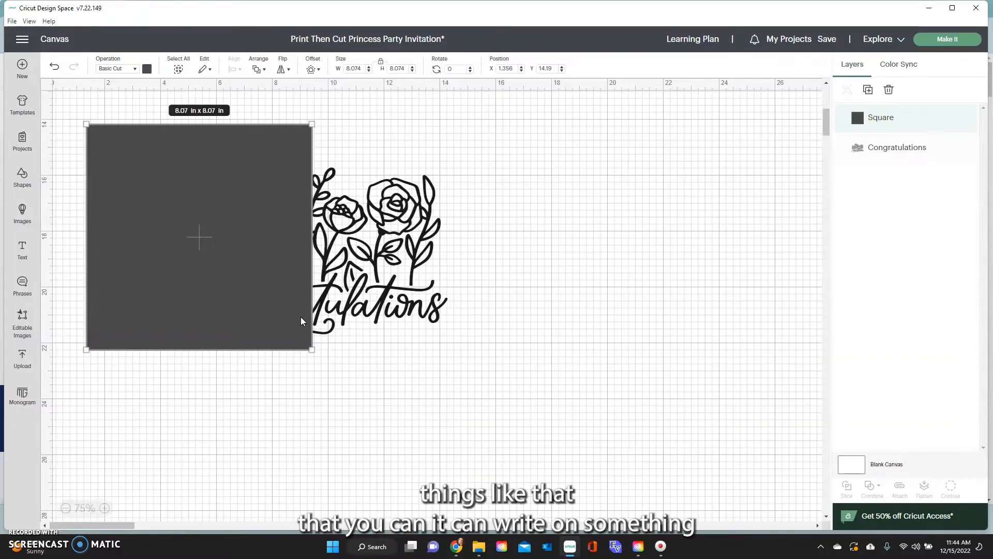
{"action": "left_click_drag", "start_coordinate": [311, 349], "coordinate": [487, 369]}
Step: Send the rectangle behind the Congratulations design and position it so that it frames the artwork
{"action": "left_click", "coordinate": [257, 69]}
{"action": "left_click", "coordinate": [284, 124]}
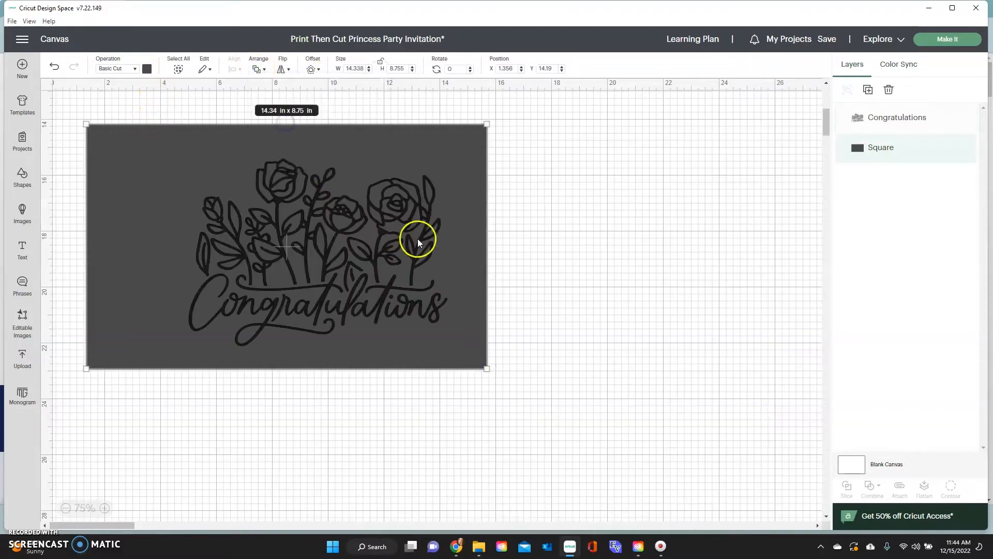
{"action": "left_click_drag", "start_coordinate": [244, 235], "coordinate": [196, 217]}
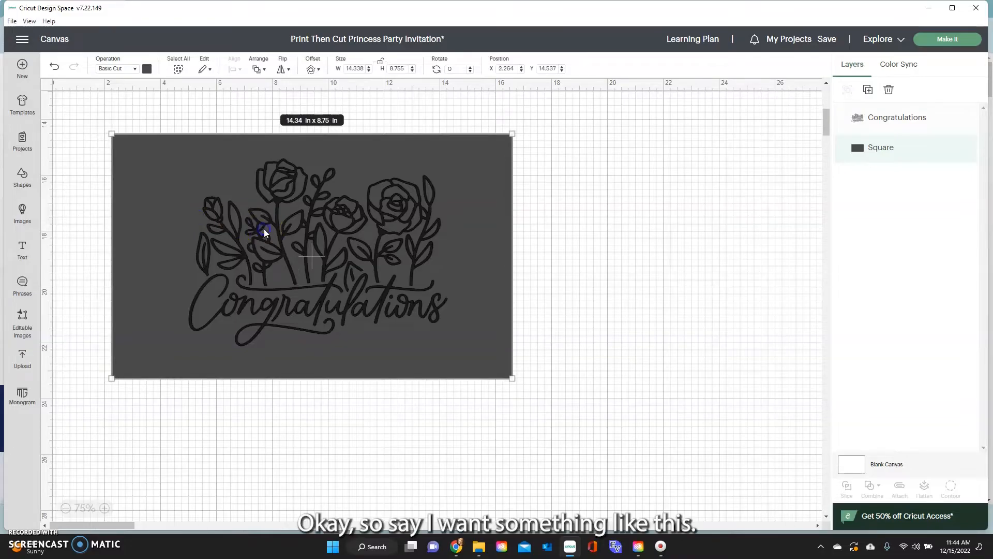
{"action": "left_click", "coordinate": [556, 214]}
Step: Change the Congratulations design's operation to Pen and enlarge it to about 10.6 x 7.66 in within the rectangle
{"action": "left_click", "coordinate": [380, 215]}
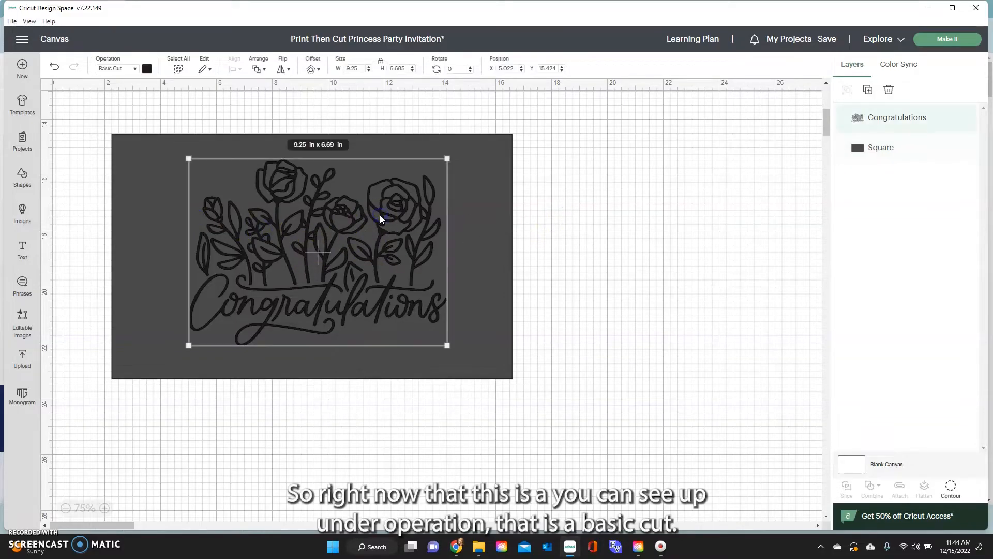
{"action": "left_click", "coordinate": [120, 69]}
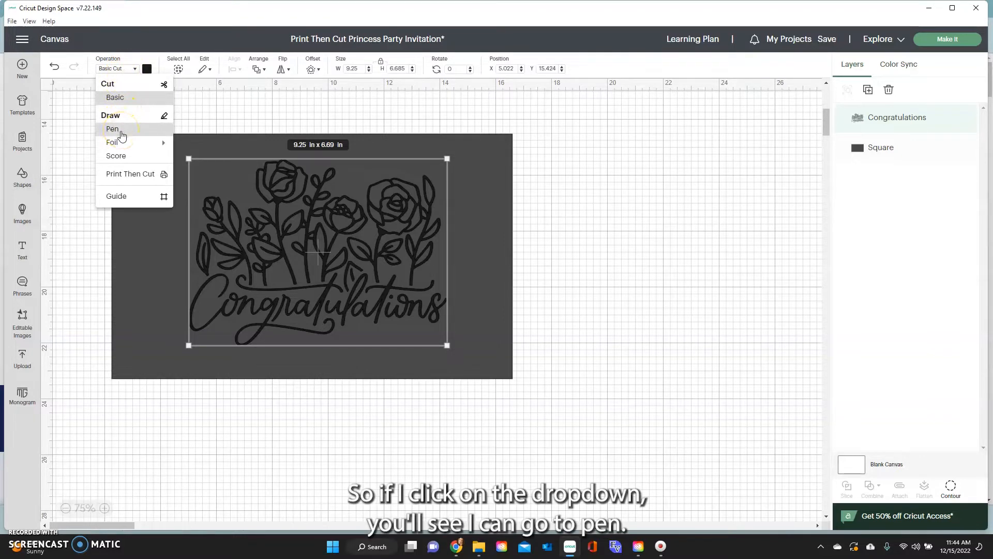
{"action": "mouse_move", "coordinate": [122, 144]}
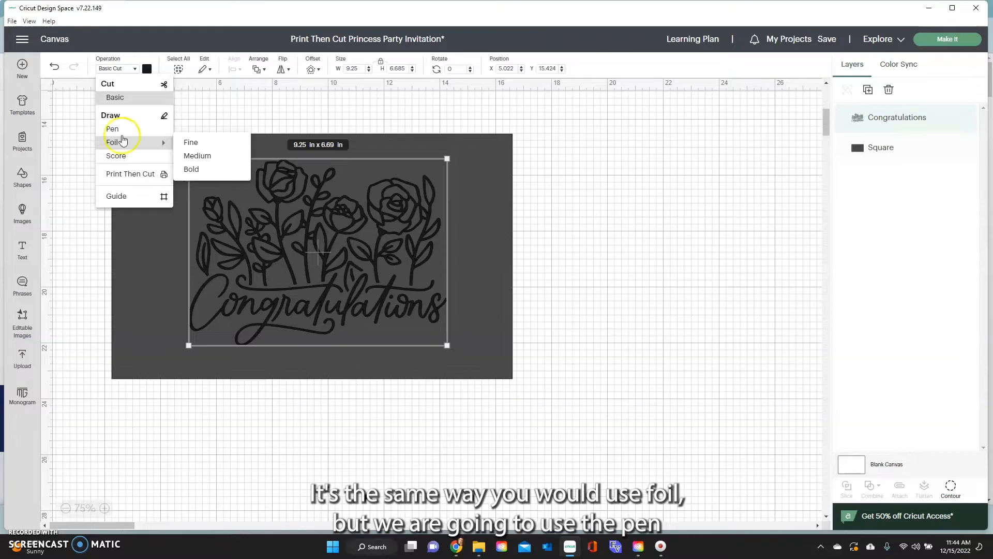
{"action": "left_click", "coordinate": [127, 129]}
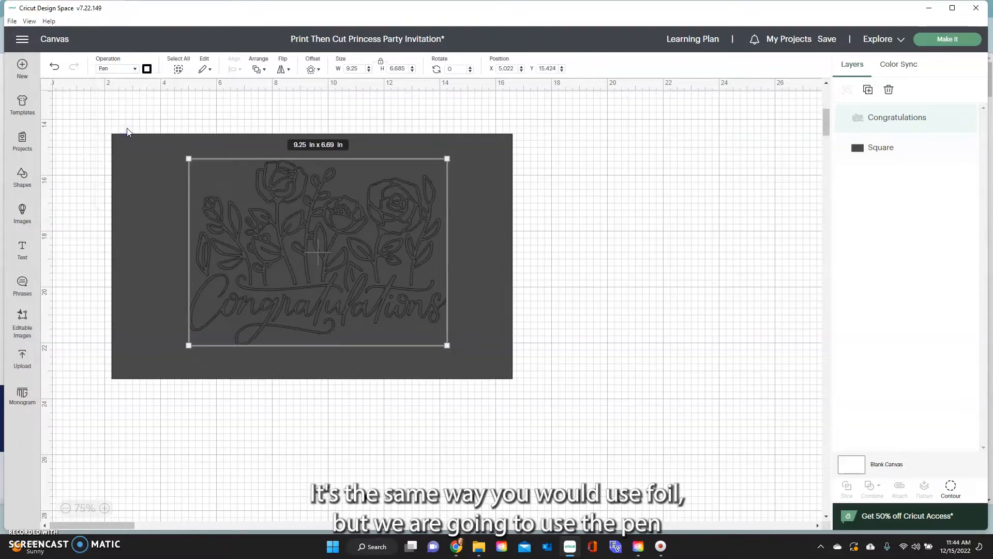
{"action": "left_click_drag", "start_coordinate": [186, 345], "coordinate": [151, 372]}
{"action": "left_click_drag", "start_coordinate": [299, 269], "coordinate": [303, 255]}
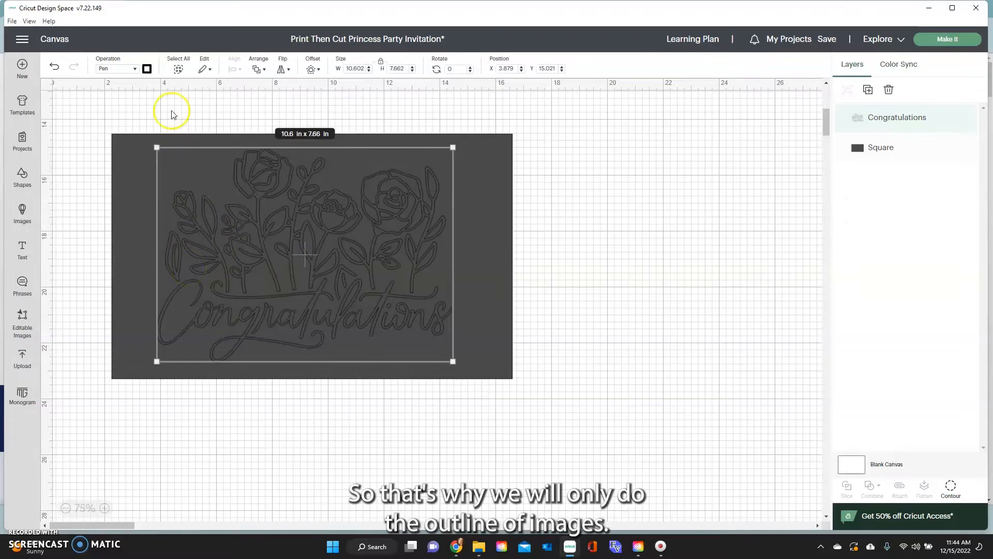
Step: Recolor the rectangle behind the Congratulations design to pale yellow
{"action": "left_click", "coordinate": [138, 147]}
{"action": "left_click", "coordinate": [136, 68]}
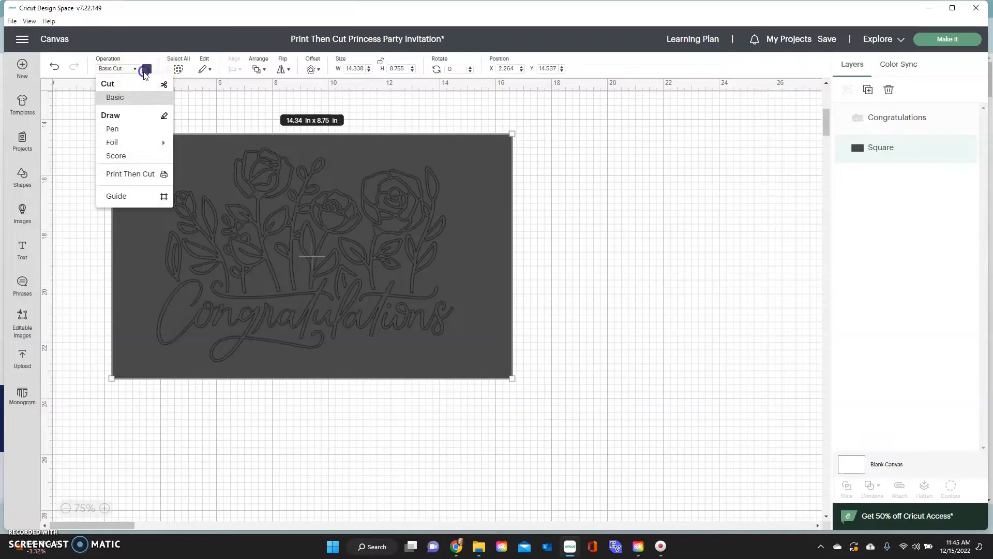
{"action": "left_click", "coordinate": [147, 68]}
{"action": "left_click", "coordinate": [223, 129]}
{"action": "left_click", "coordinate": [106, 111]}
Step: Set the Congratulations design's pen type to G - Gel (1mm) and its color to the bluish Teal
{"action": "left_click", "coordinate": [238, 222]}
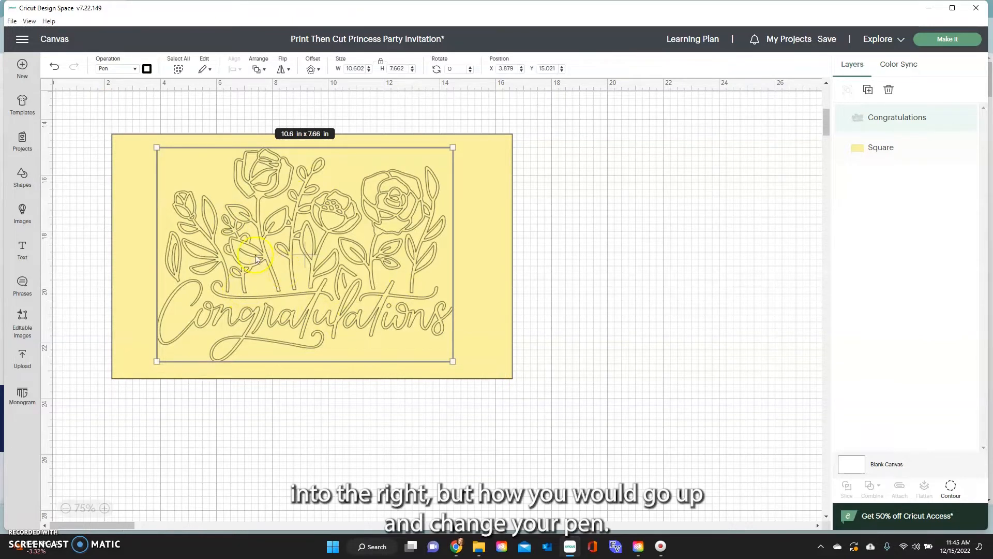
{"action": "left_click", "coordinate": [147, 69]}
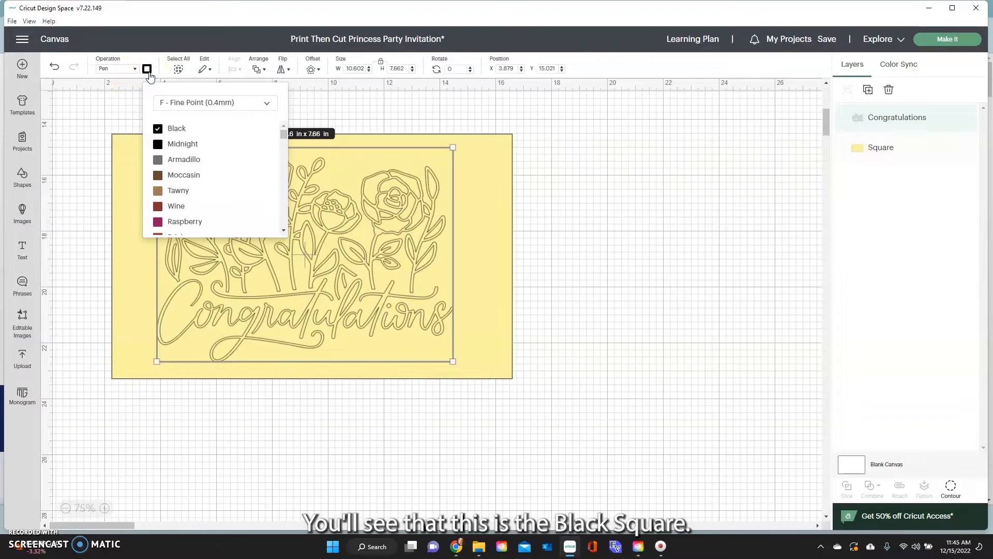
{"action": "left_click", "coordinate": [192, 104]}
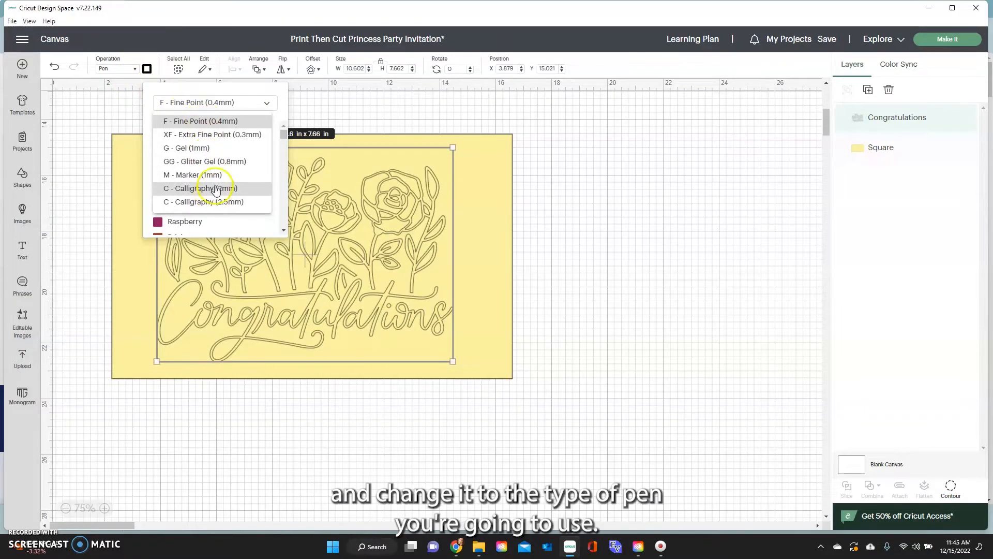
{"action": "left_click", "coordinate": [226, 148]}
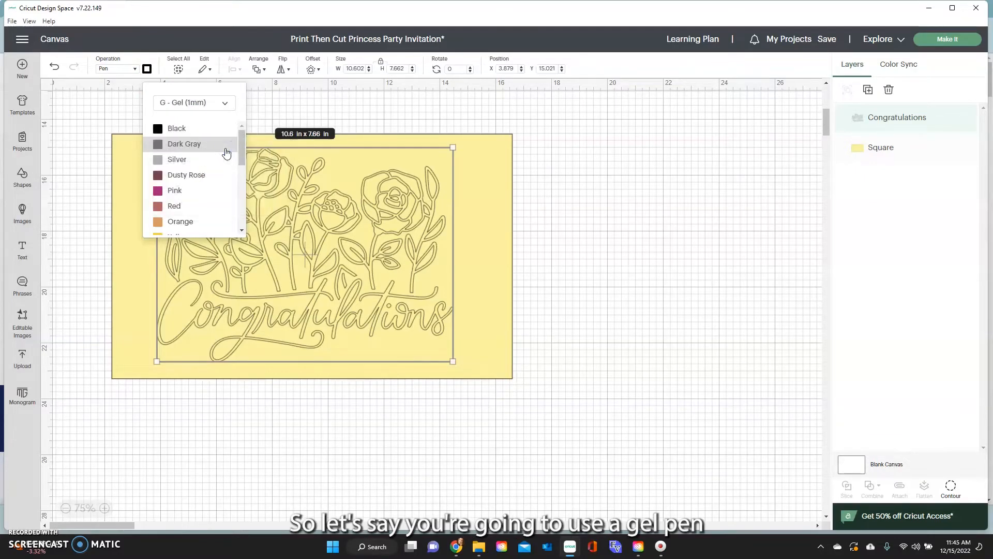
{"action": "scroll", "coordinate": [226, 152], "scroll_direction": "down", "scroll_amount": 3}
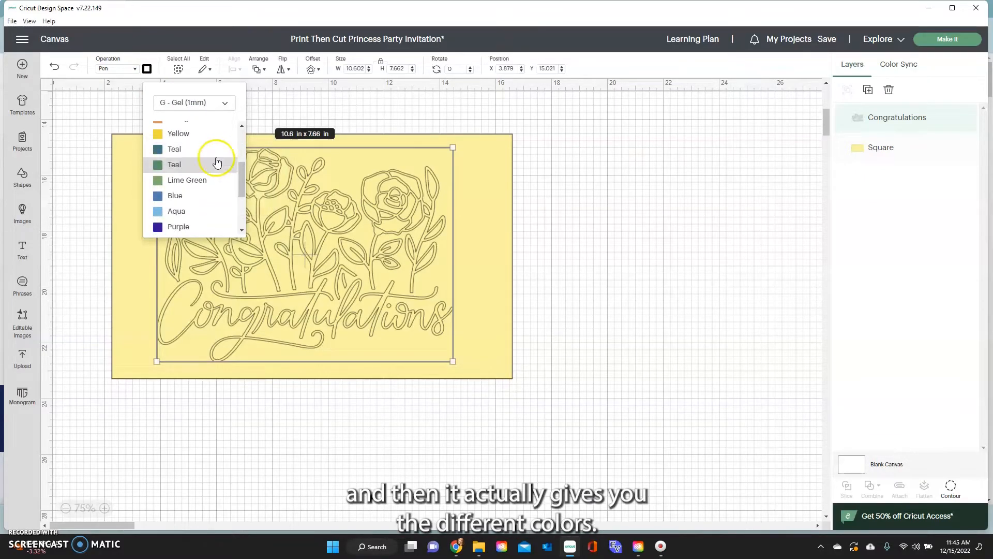
{"action": "left_click", "coordinate": [218, 148]}
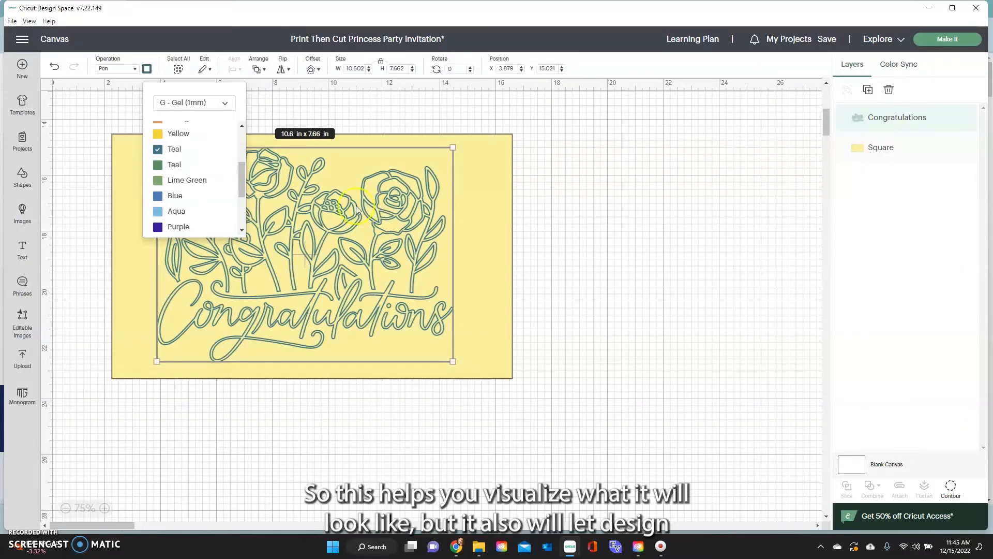
{"action": "left_click", "coordinate": [102, 266]}
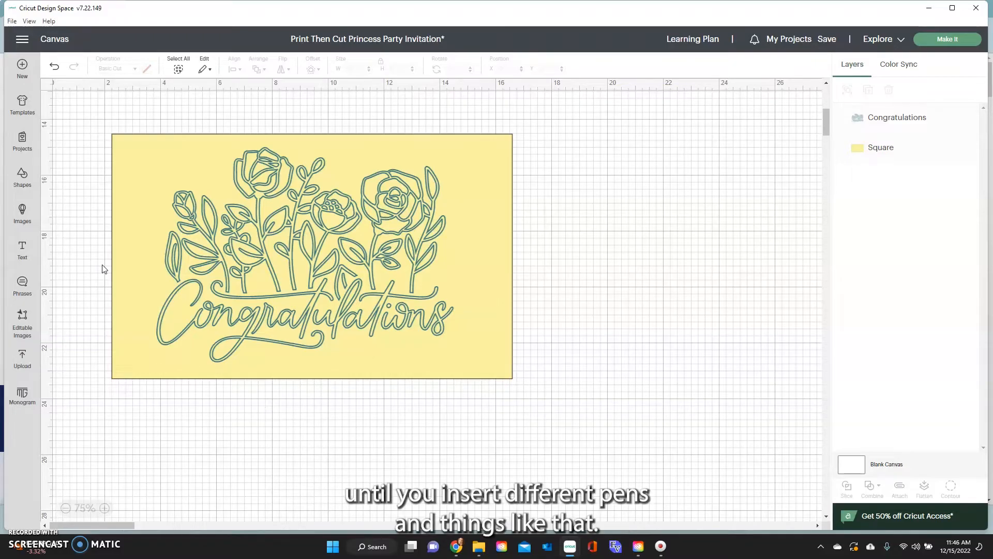
Step: Attach the Congratulations design to the yellow rectangle so both stay together when made
{"action": "left_click", "coordinate": [213, 246]}
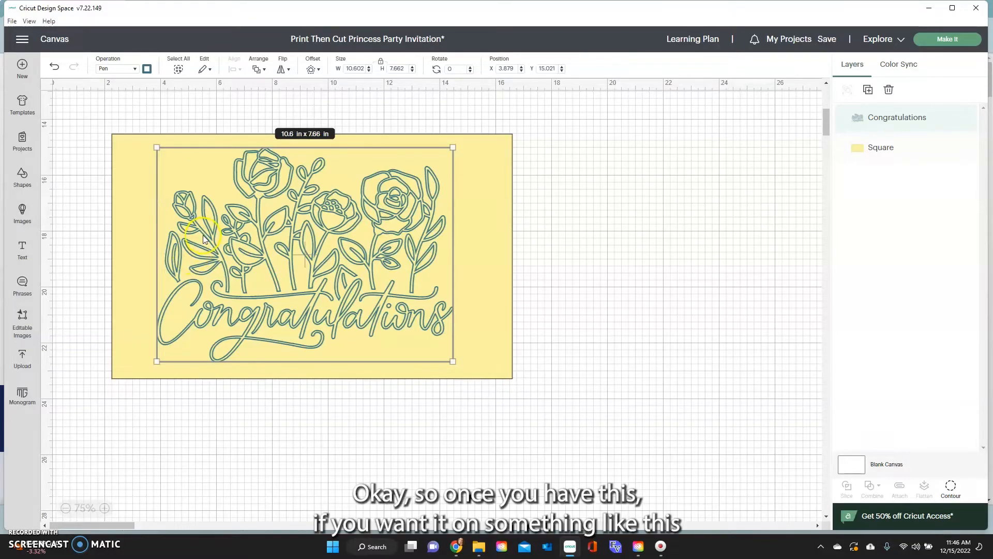
{"action": "left_click", "coordinate": [70, 194]}
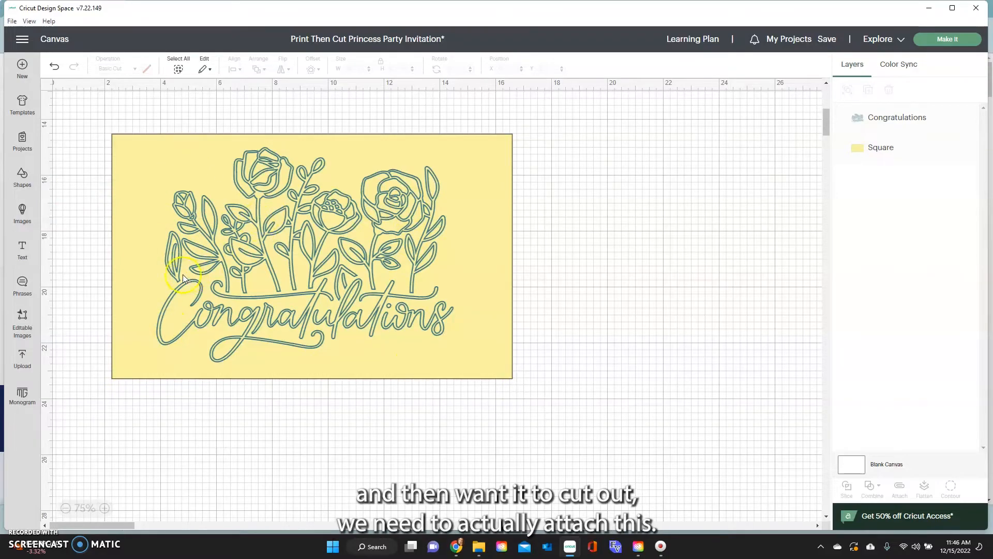
{"action": "left_click", "coordinate": [228, 262]}
{"action": "left_click", "coordinate": [97, 218]}
{"action": "left_click_drag", "start_coordinate": [87, 220], "coordinate": [379, 287]}
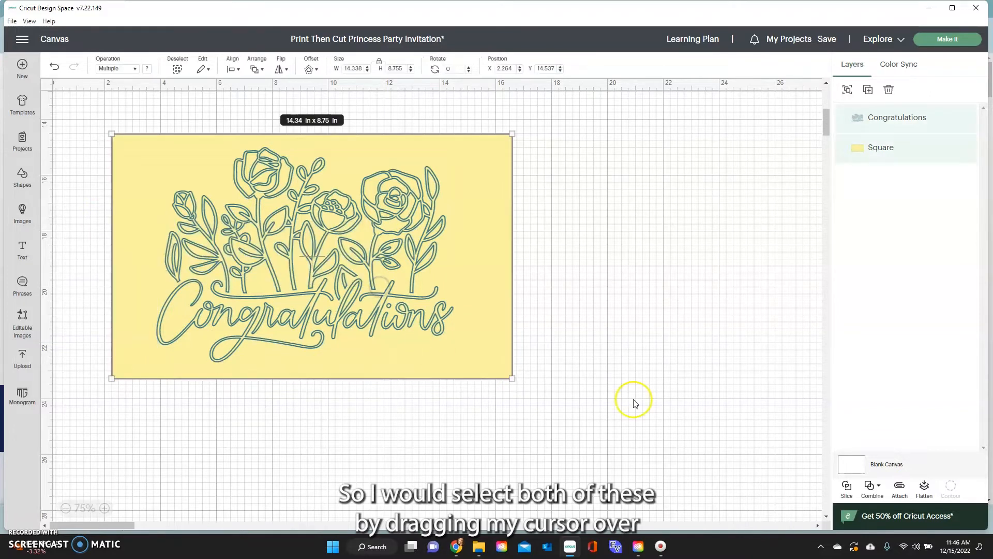
{"action": "left_click", "coordinate": [899, 489]}
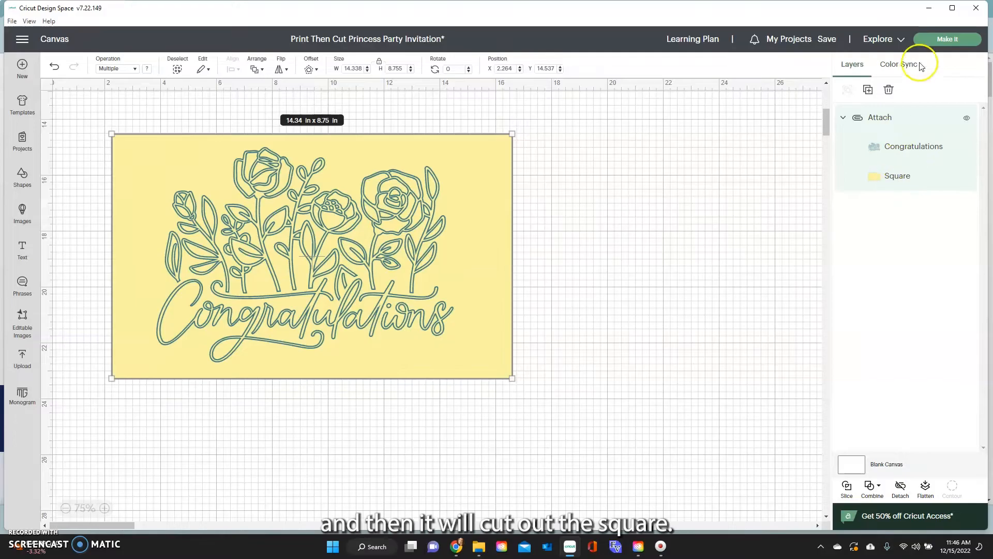
Step: Preview the attached card's layout on the cutting mat and return to the canvas
{"action": "left_click", "coordinate": [941, 39]}
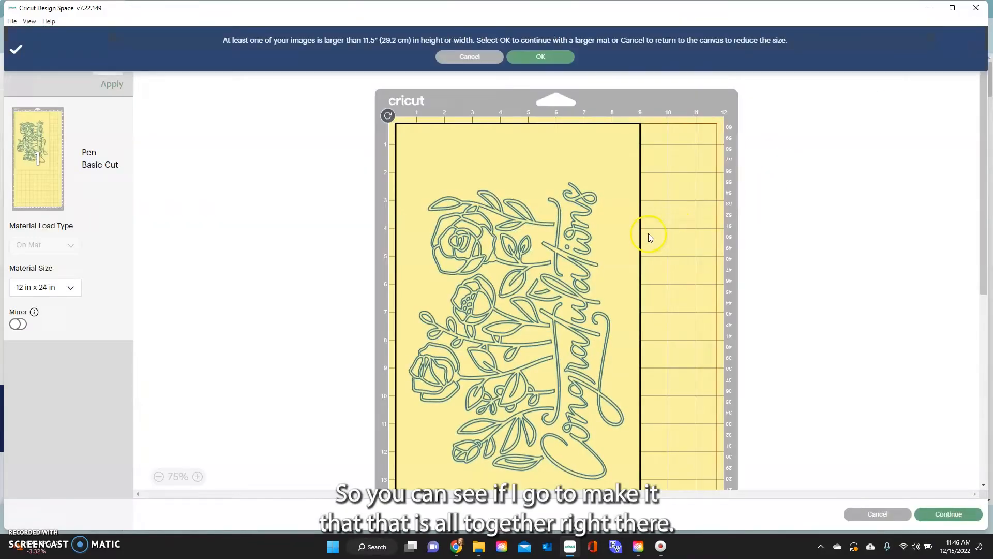
{"action": "scroll", "coordinate": [608, 240], "scroll_direction": "down", "scroll_amount": 2}
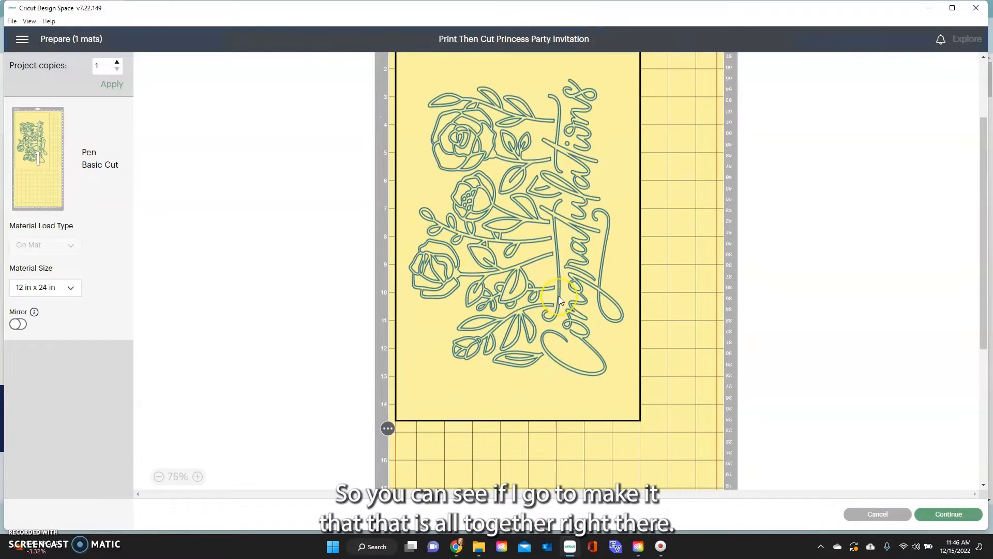
{"action": "scroll", "coordinate": [559, 296], "scroll_direction": "up", "scroll_amount": 2}
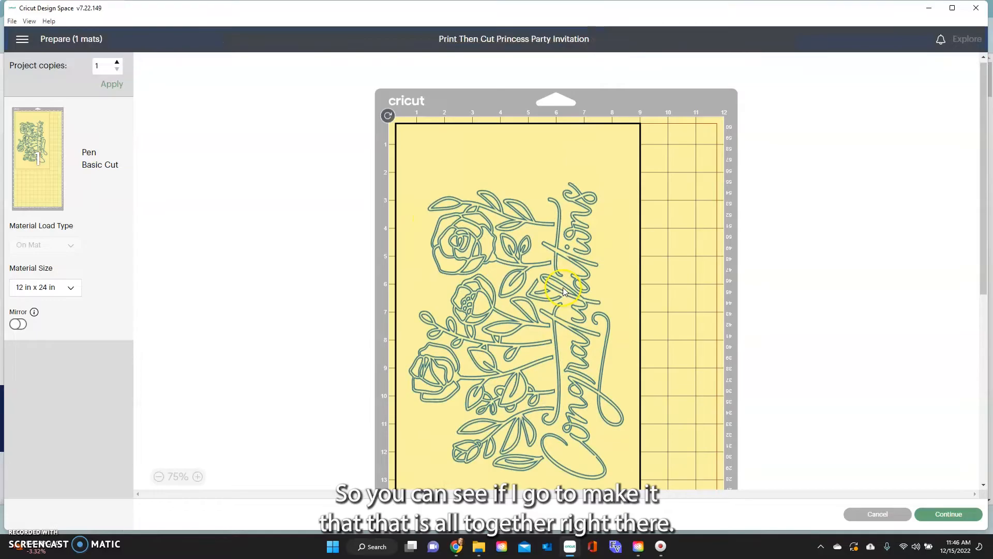
{"action": "left_click", "coordinate": [878, 514]}
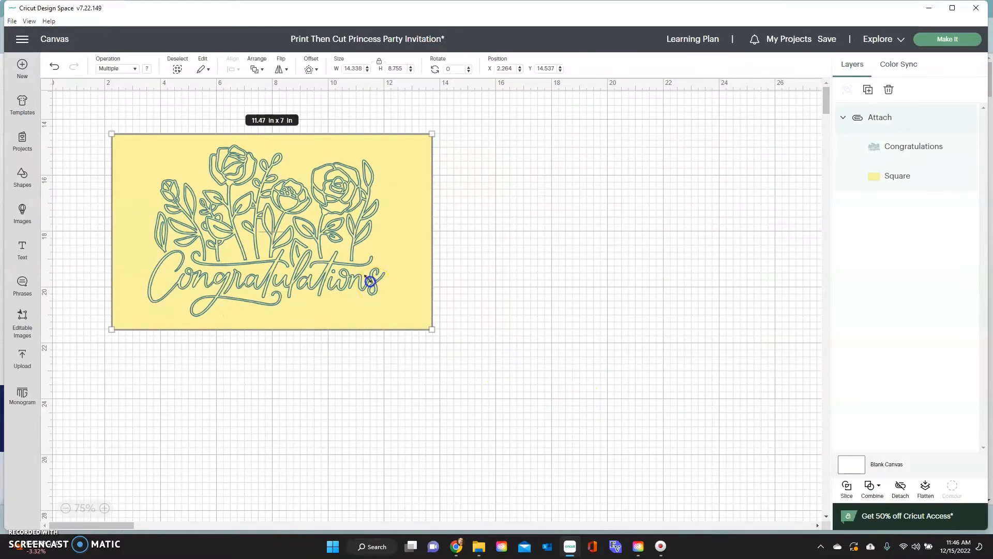
Step: Shrink the attached card to about 8.21 x 5.01 in and move it lower on the canvas
{"action": "left_click_drag", "start_coordinate": [372, 282], "coordinate": [345, 268]}
{"action": "left_click_drag", "start_coordinate": [239, 181], "coordinate": [283, 363]}
{"action": "left_click", "coordinate": [401, 214]}
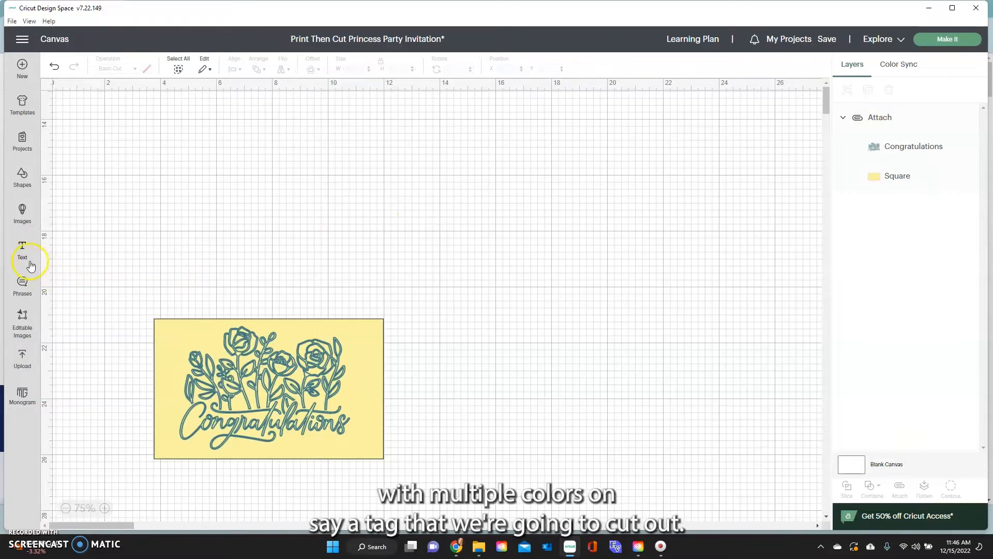
Step: Search the images for "tag" and add the plain upright tag with a rounded top to the canvas
{"action": "left_click", "coordinate": [25, 210]}
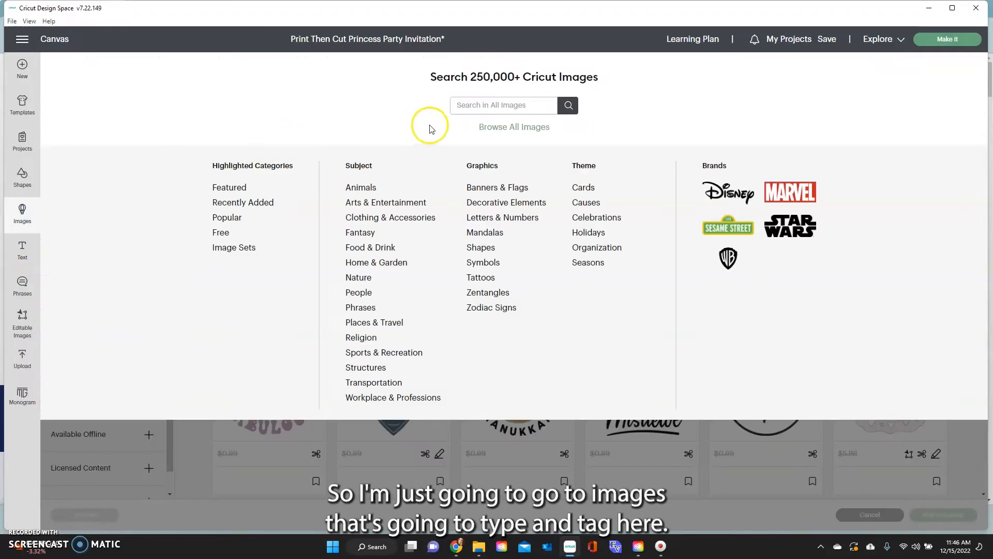
{"action": "left_click", "coordinate": [473, 106]}
{"action": "type", "text": "tag"}
{"action": "key", "text": "Return"}
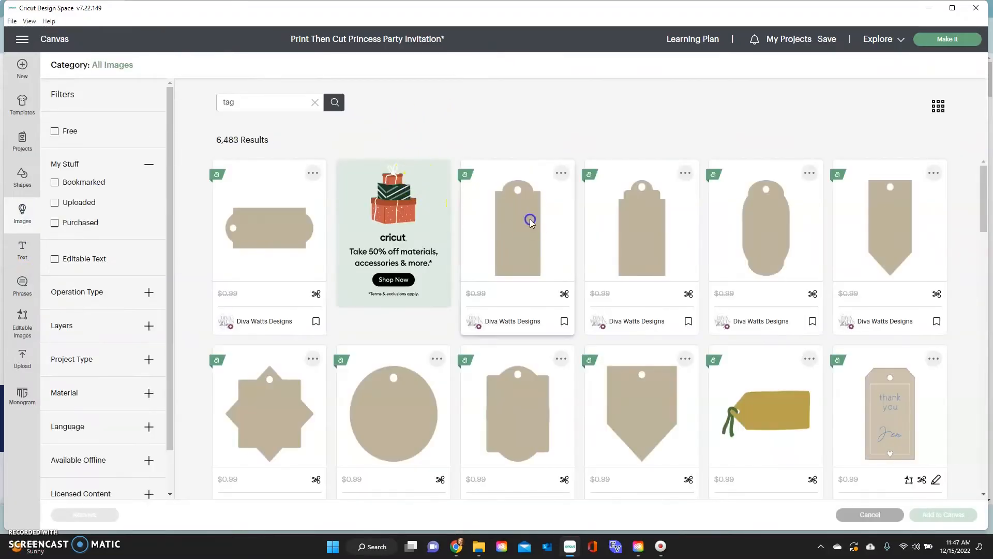
{"action": "left_click", "coordinate": [530, 222]}
{"action": "left_click", "coordinate": [943, 515]}
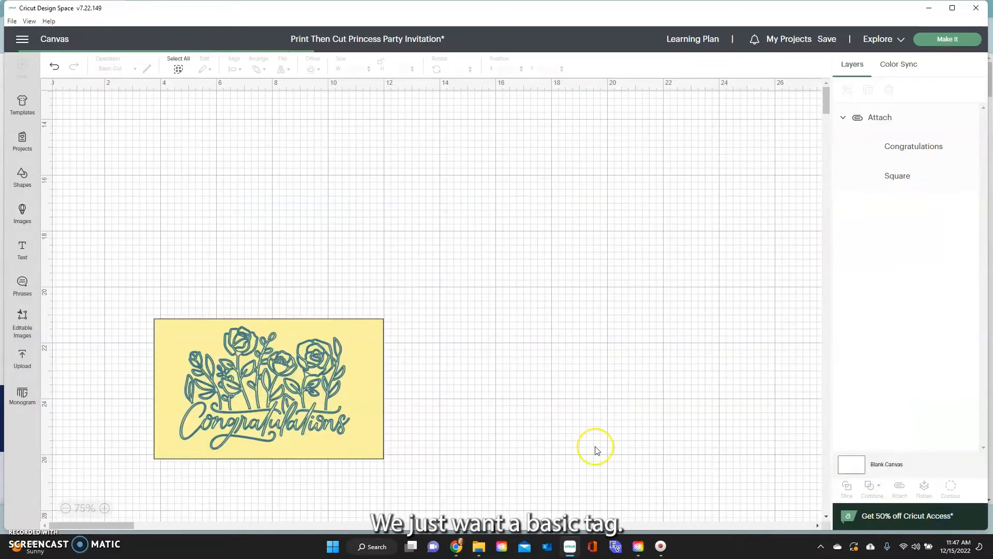
Step: Move the Congratulations card out of the way and place the tag in the open canvas area
{"action": "left_click_drag", "start_coordinate": [237, 330], "coordinate": [589, 467]}
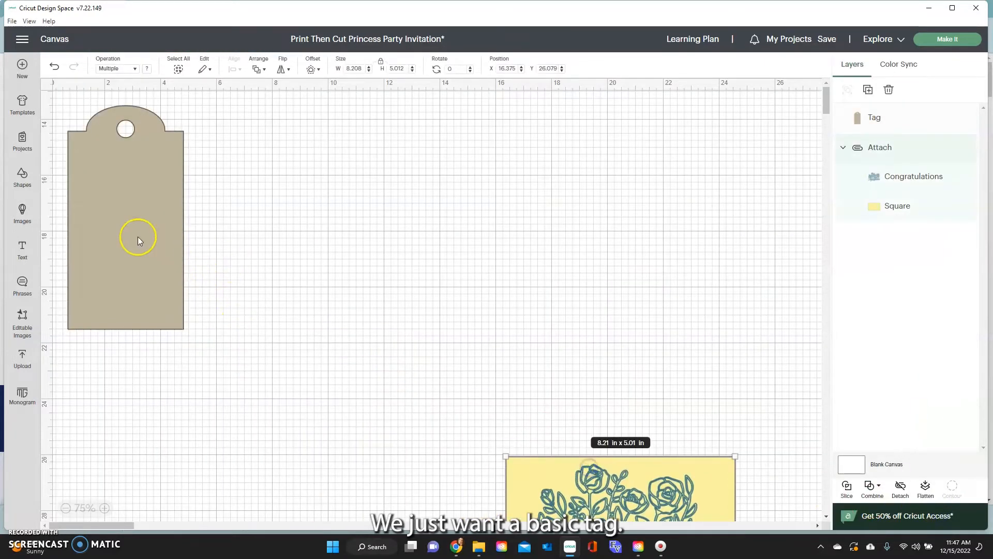
{"action": "left_click_drag", "start_coordinate": [139, 240], "coordinate": [281, 291]}
{"action": "left_click", "coordinate": [416, 260]}
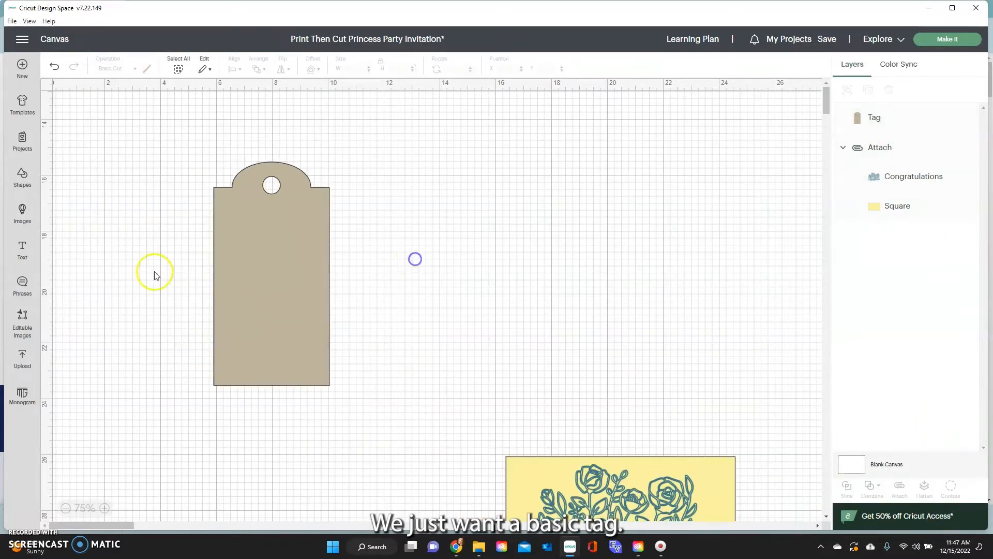
Step: Add a text box reading "To:", the recipient's first name, a blank line, "Love:" and the sender's first name on separate lines
{"action": "left_click", "coordinate": [22, 246]}
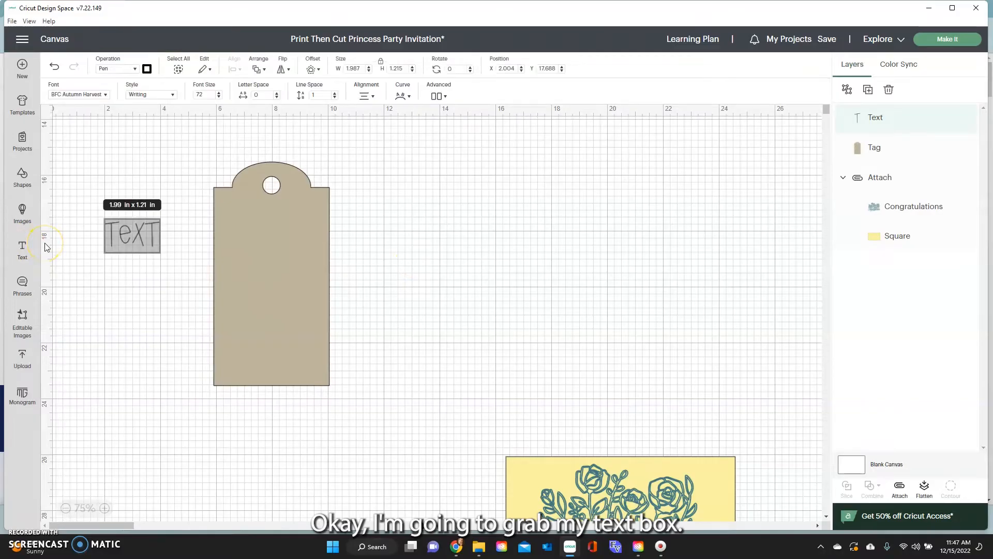
{"action": "type", "text": "To:"}
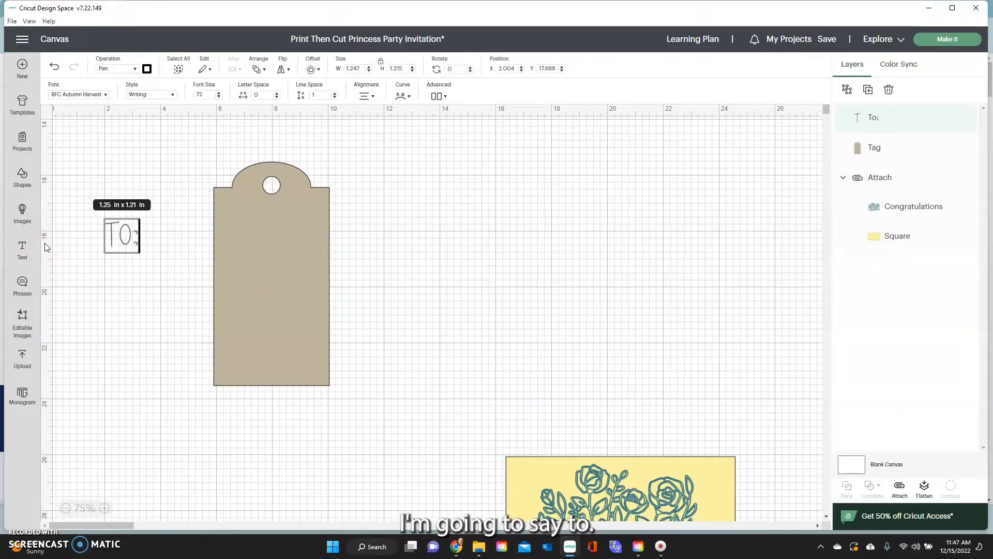
{"action": "key", "text": "Return"}
{"action": "type", "text": "Emily"}
{"action": "key", "text": "Return"}
{"action": "key", "text": "Return"}
{"action": "type", "text": "Love:"}
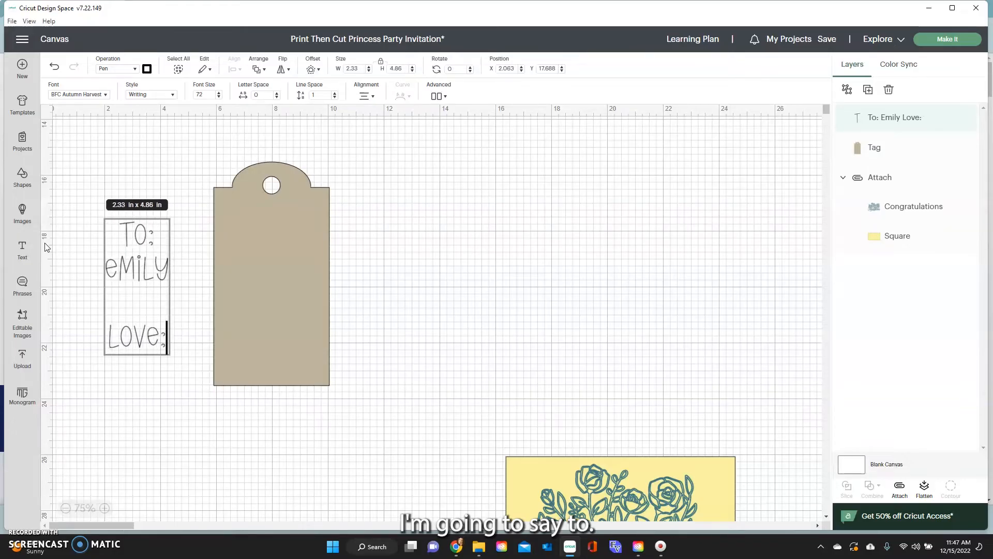
{"action": "key", "text": "Return"}
{"action": "type", "text": "ava"}
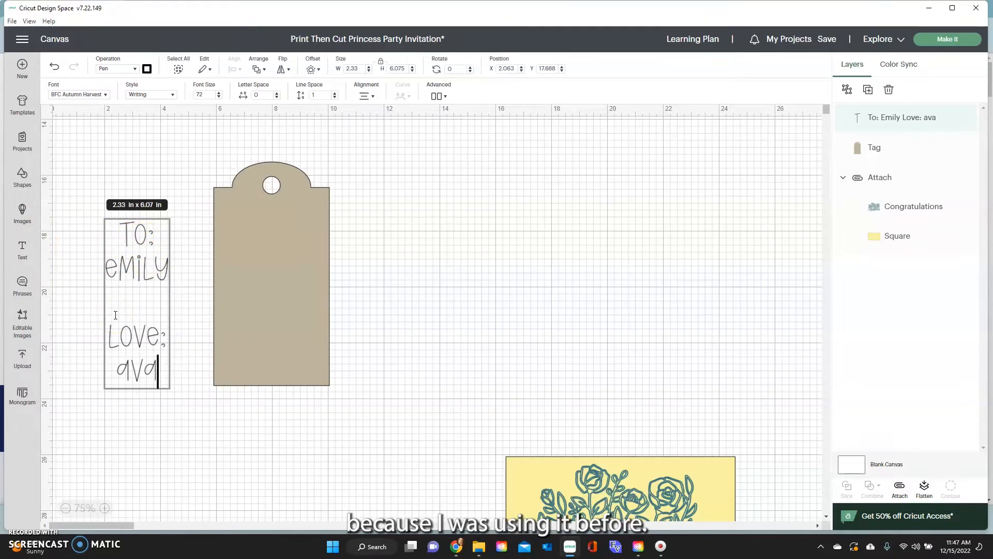
Step: Filter the Cricut fonts to Writing fonts and apply BFC Boho Beach Shine to the tag text
{"action": "left_click", "coordinate": [100, 94]}
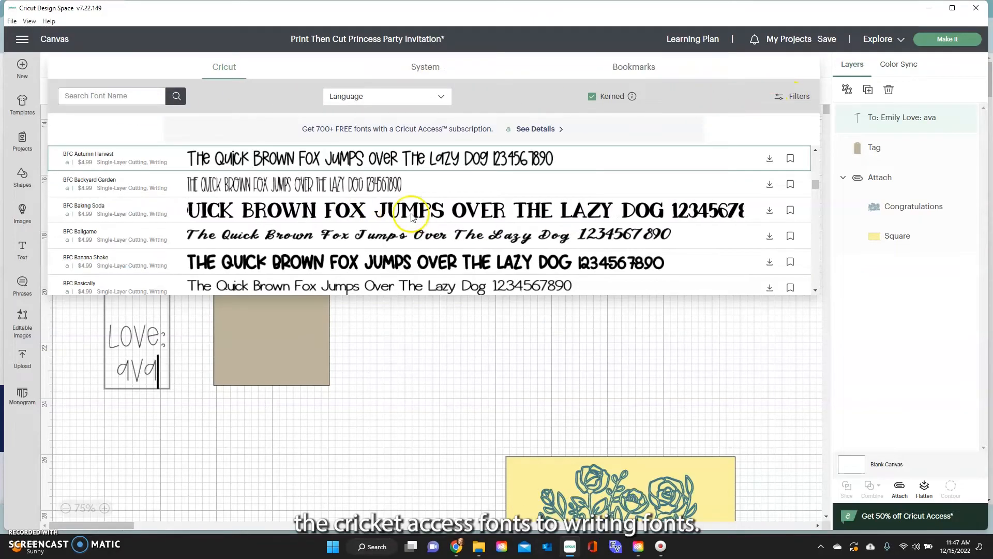
{"action": "left_click", "coordinate": [800, 95]}
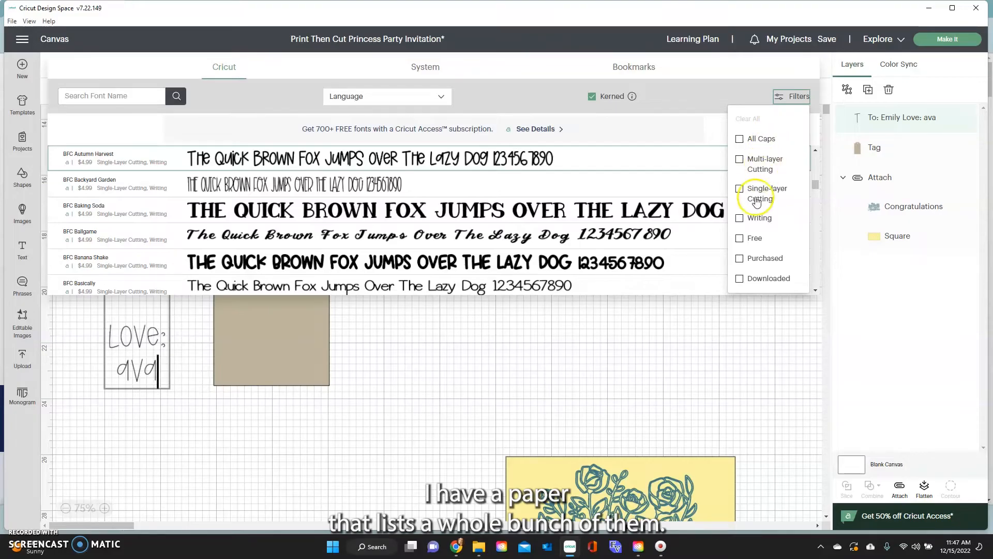
{"action": "left_click", "coordinate": [746, 218]}
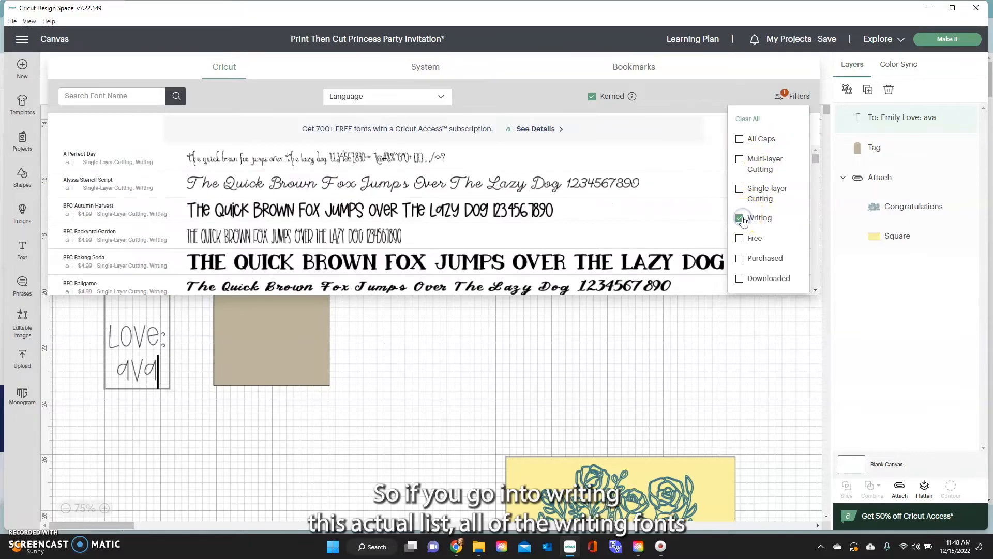
{"action": "scroll", "coordinate": [288, 226], "scroll_direction": "down", "scroll_amount": 5}
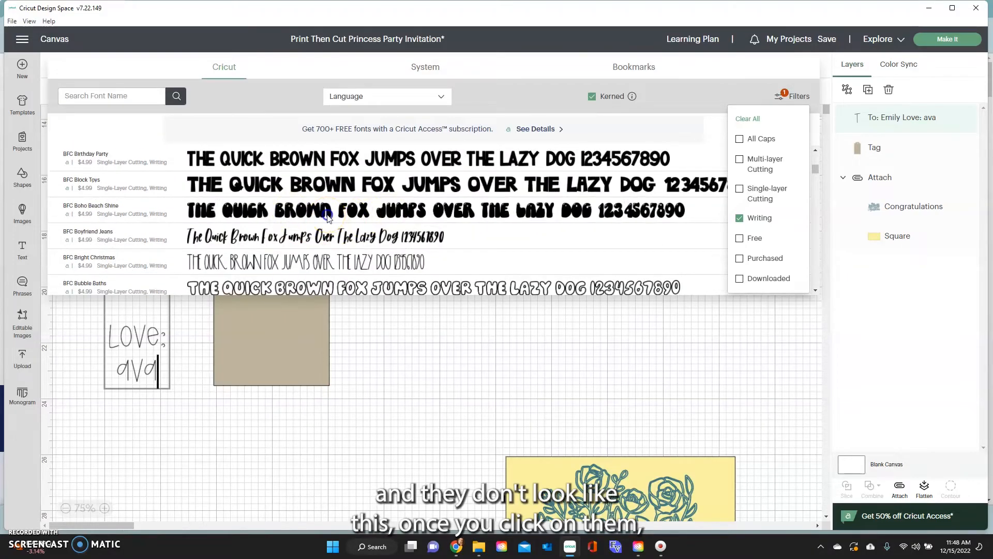
{"action": "left_click", "coordinate": [327, 215]}
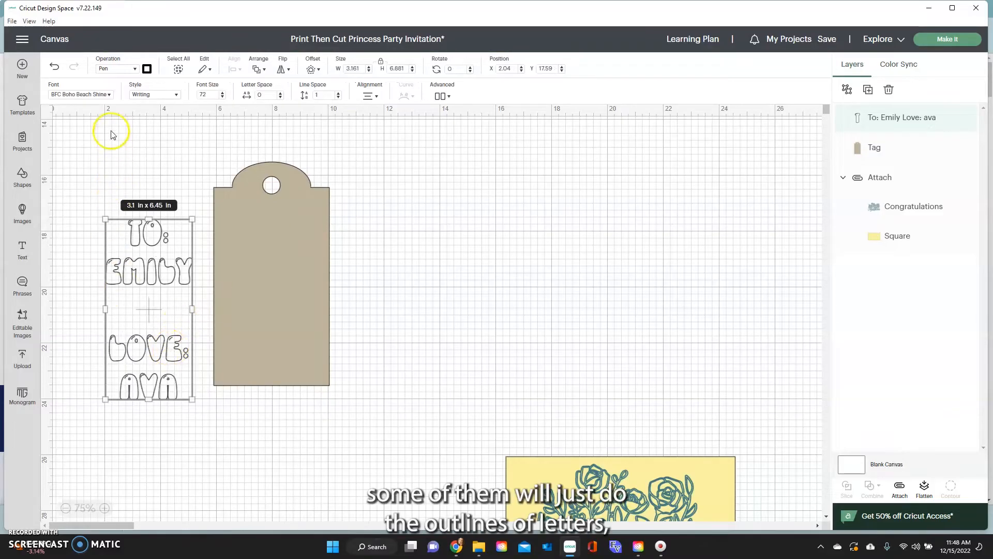
Step: Change the text's font to BFC Bright Christmas and move the text onto the tag, centered below the hole
{"action": "left_click", "coordinate": [104, 94]}
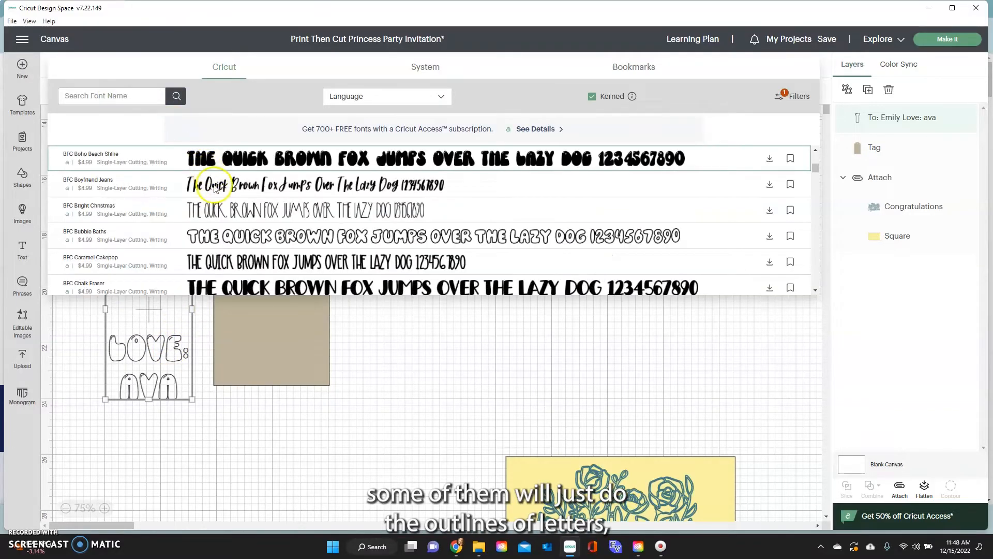
{"action": "left_click", "coordinate": [220, 206]}
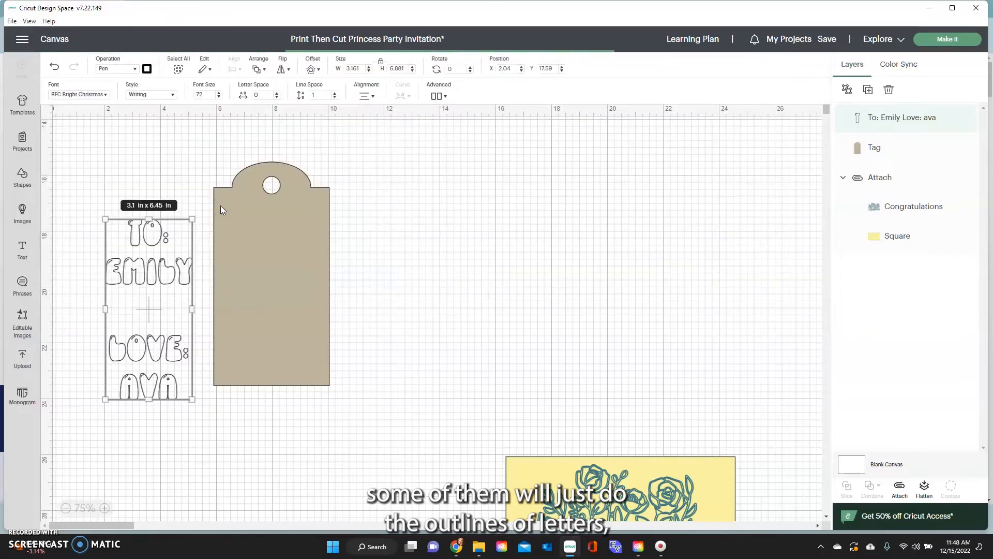
{"action": "left_click_drag", "start_coordinate": [153, 305], "coordinate": [222, 303]}
{"action": "left_click_drag", "start_coordinate": [169, 270], "coordinate": [271, 256]}
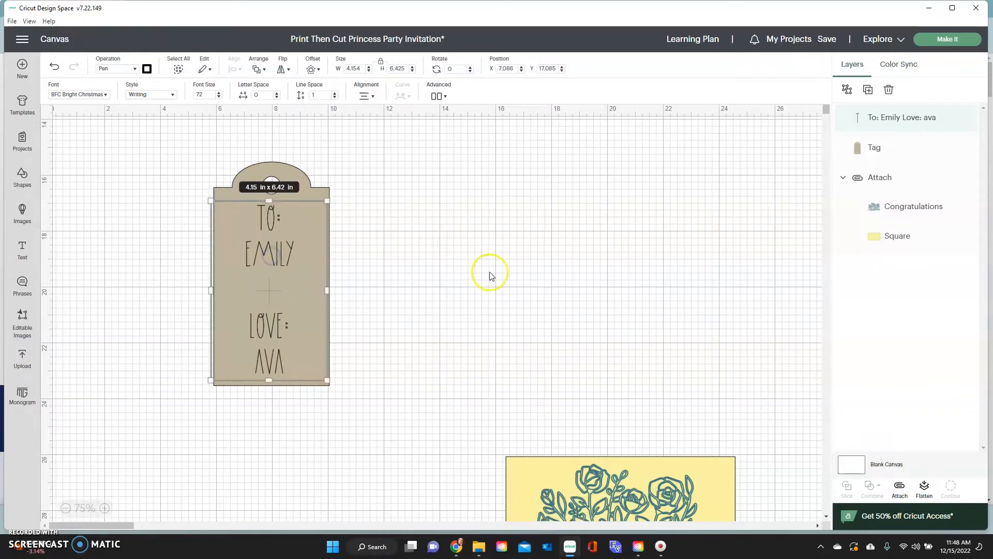
{"action": "left_click", "coordinate": [456, 278]}
Step: Ungroup the tag's text to lines so each line is a separate layer
{"action": "left_click", "coordinate": [272, 252]}
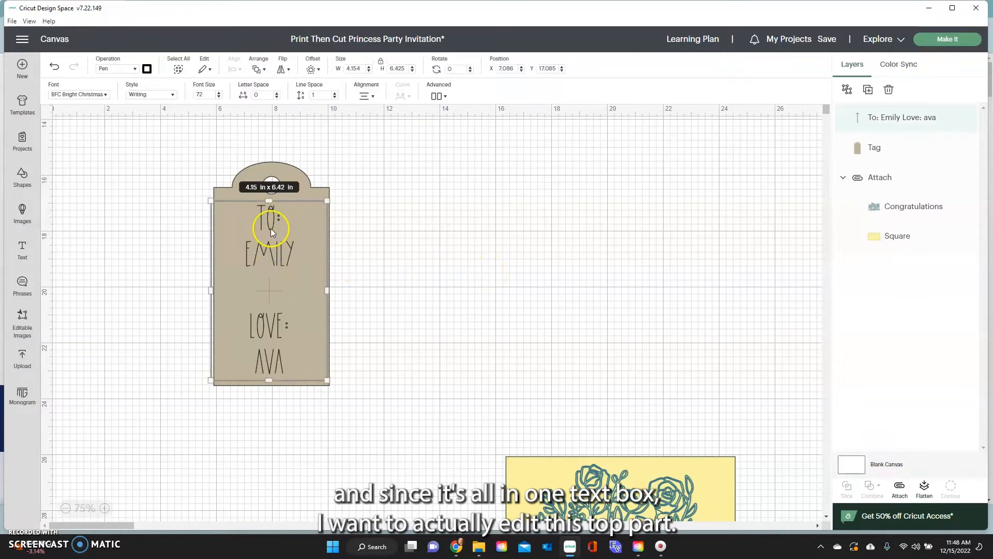
{"action": "left_click", "coordinate": [444, 96]}
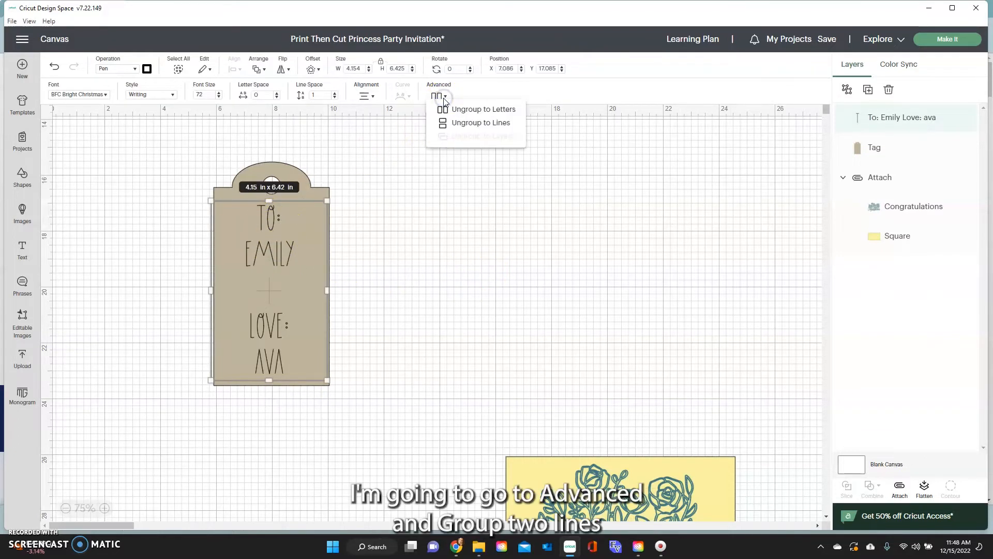
{"action": "left_click", "coordinate": [456, 123]}
{"action": "left_click", "coordinate": [409, 208]}
Step: Set the "To:" line's pen to Glitter Gel (0.8mm) in Black
{"action": "left_click", "coordinate": [277, 220]}
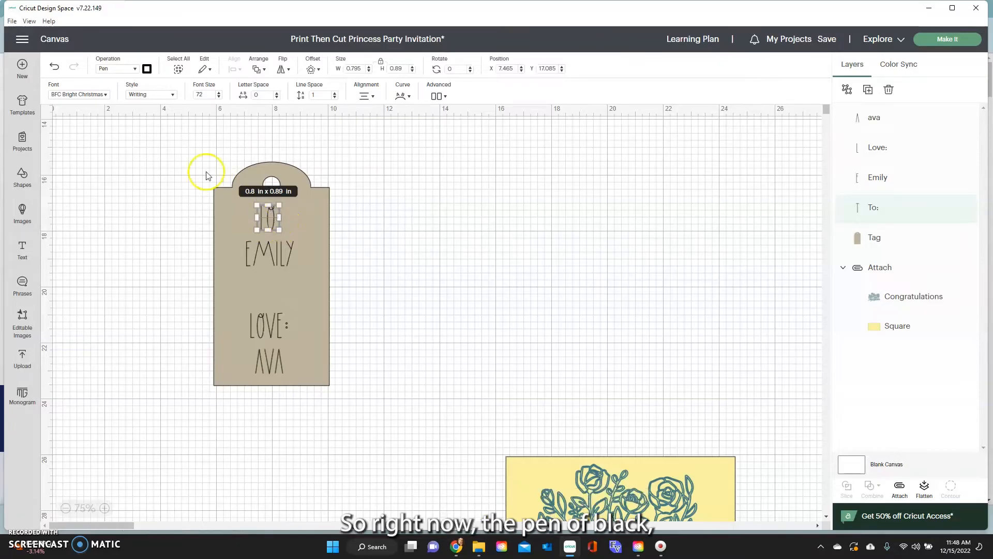
{"action": "left_click", "coordinate": [147, 69]}
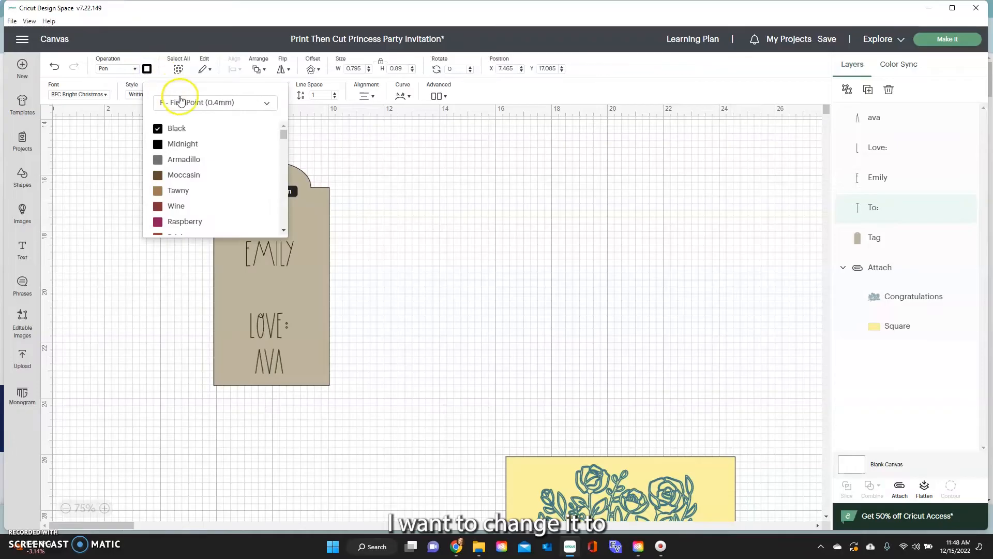
{"action": "left_click", "coordinate": [180, 101]}
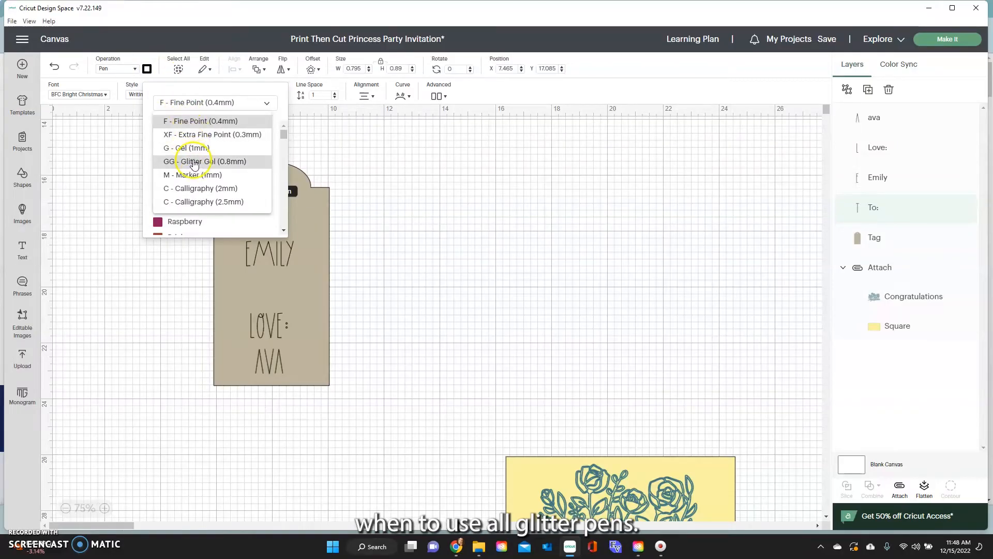
{"action": "left_click", "coordinate": [194, 162]}
{"action": "left_click", "coordinate": [195, 130]}
{"action": "left_click", "coordinate": [125, 255]}
Step: Set the recipient name line's pen to Glitter Gel (0.8mm) in Dark Rose
{"action": "left_click", "coordinate": [286, 250]}
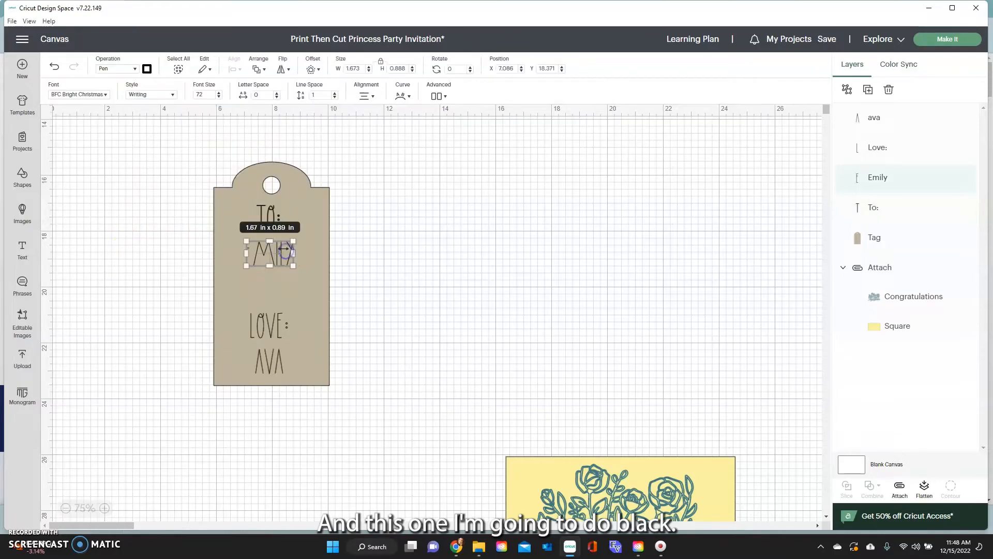
{"action": "left_click", "coordinate": [147, 69]}
{"action": "left_click", "coordinate": [176, 103]}
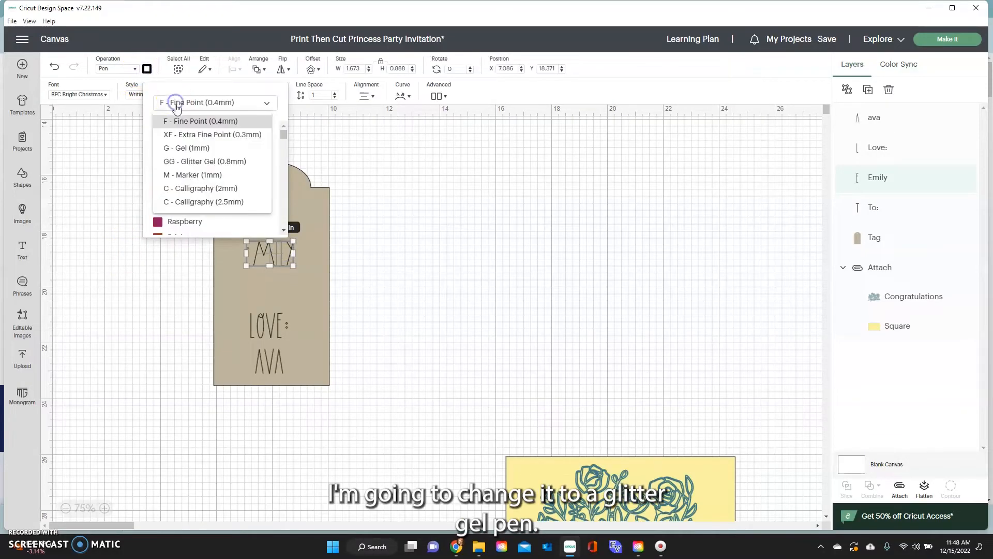
{"action": "left_click", "coordinate": [197, 161]}
{"action": "left_click", "coordinate": [191, 146]}
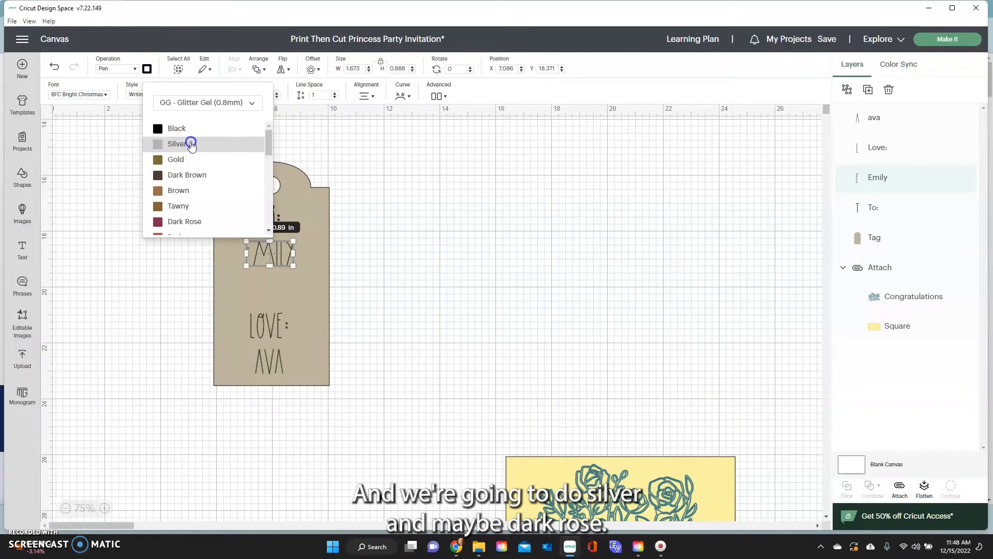
{"action": "left_click", "coordinate": [180, 222]}
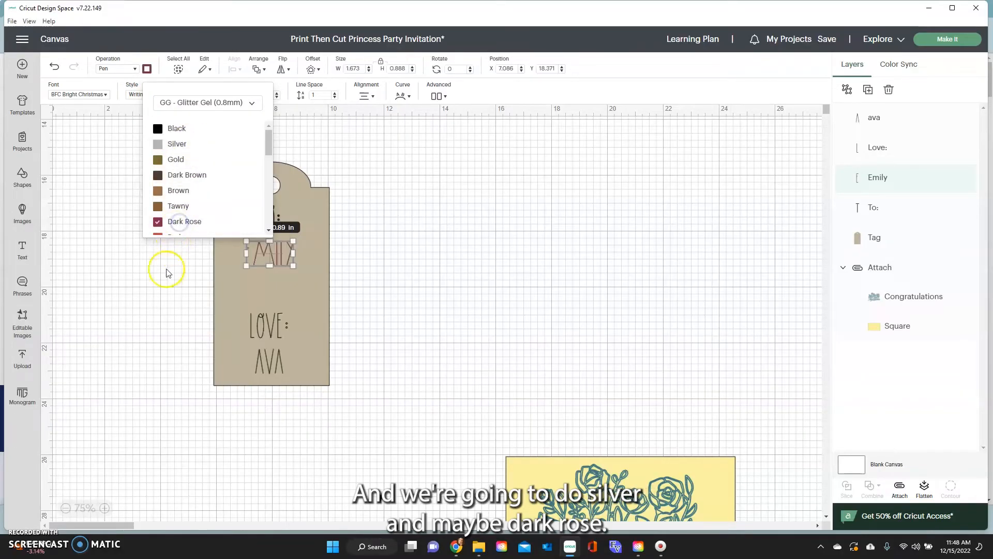
{"action": "left_click", "coordinate": [164, 282]}
Step: Set the "Love:" line's pen to Marker (1mm) in Blue (metallic)
{"action": "left_click", "coordinate": [255, 325]}
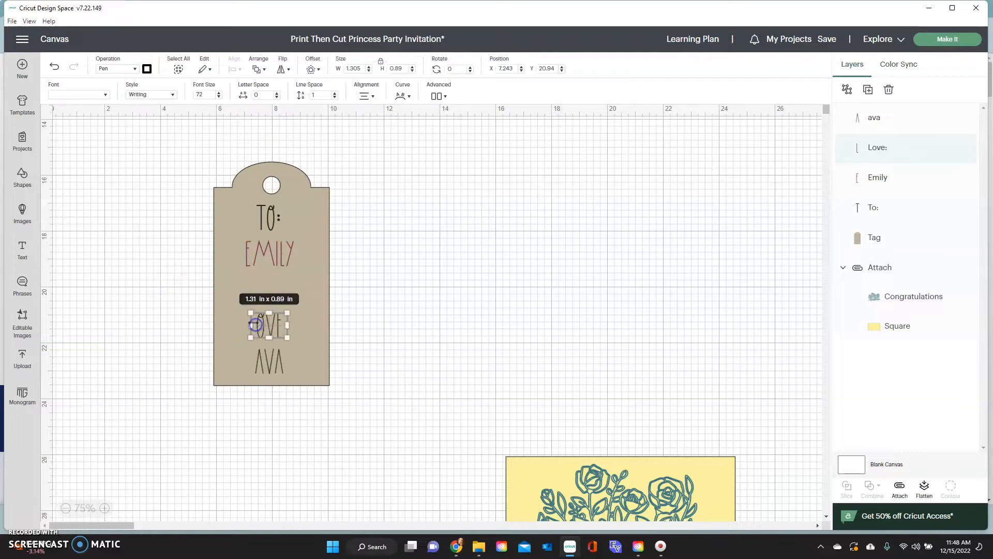
{"action": "left_click", "coordinate": [147, 69]}
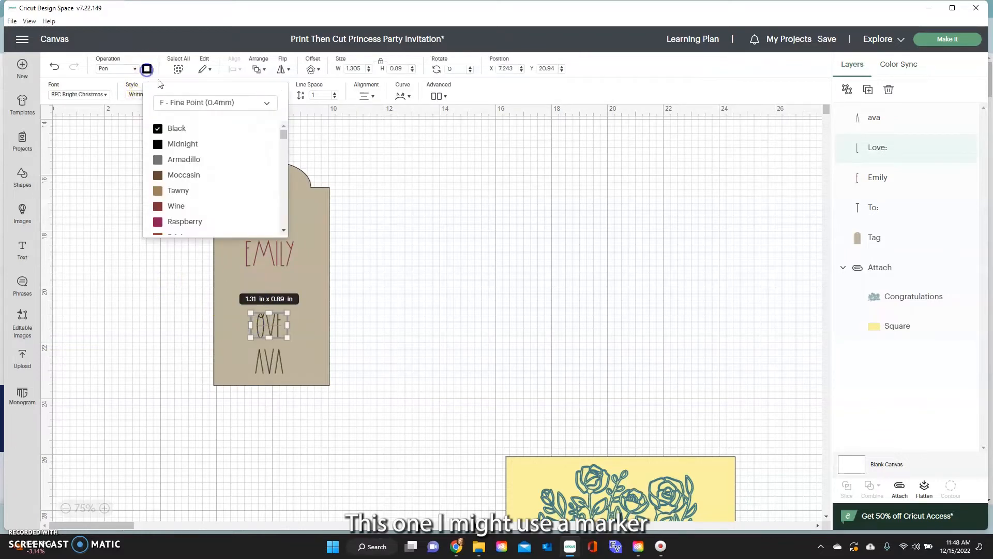
{"action": "left_click", "coordinate": [193, 102]}
{"action": "left_click", "coordinate": [202, 176]}
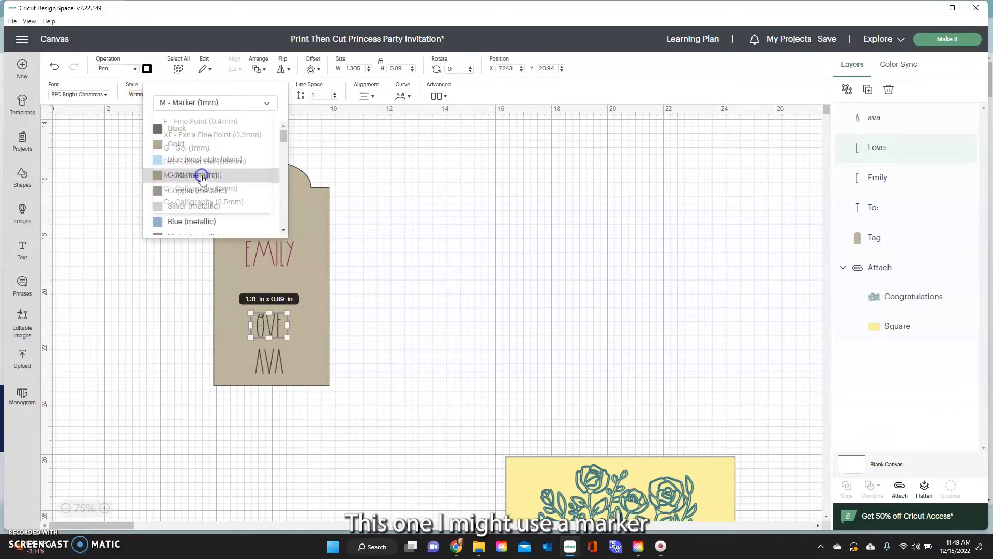
{"action": "left_click", "coordinate": [189, 222]}
{"action": "left_click", "coordinate": [152, 318]}
Step: Set the sender name line's Fine Point (0.4mm) pen color to Raspberry
{"action": "left_click", "coordinate": [254, 354]}
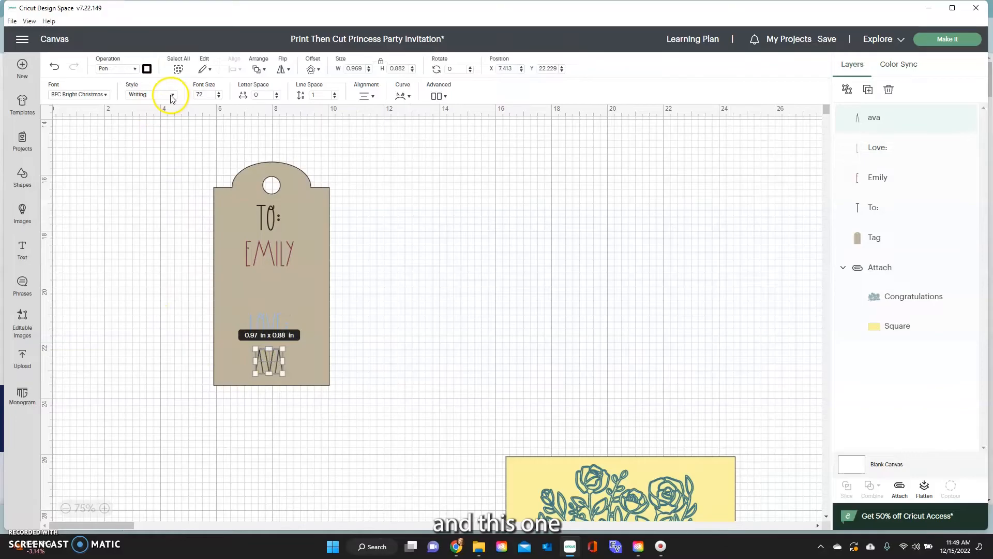
{"action": "left_click", "coordinate": [147, 69]}
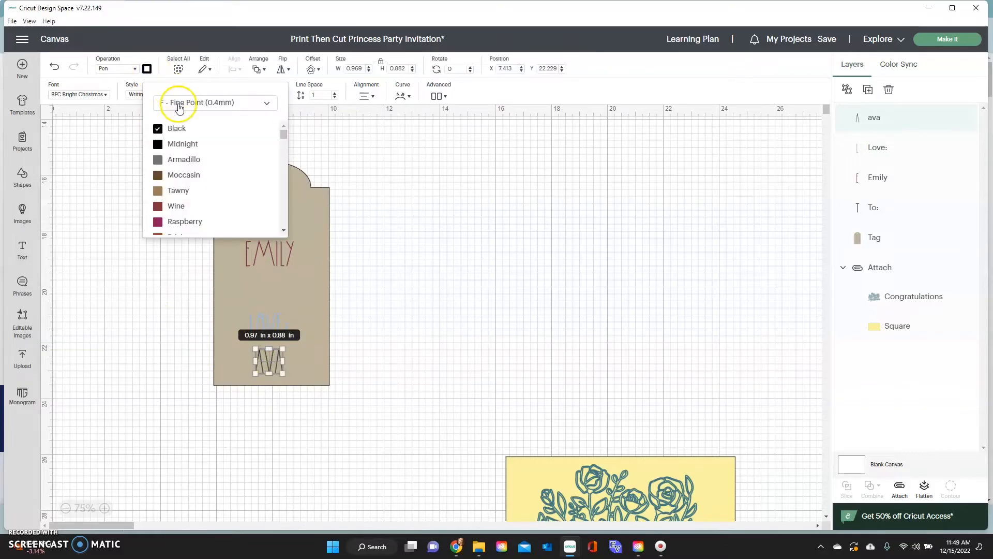
{"action": "left_click", "coordinate": [183, 223]}
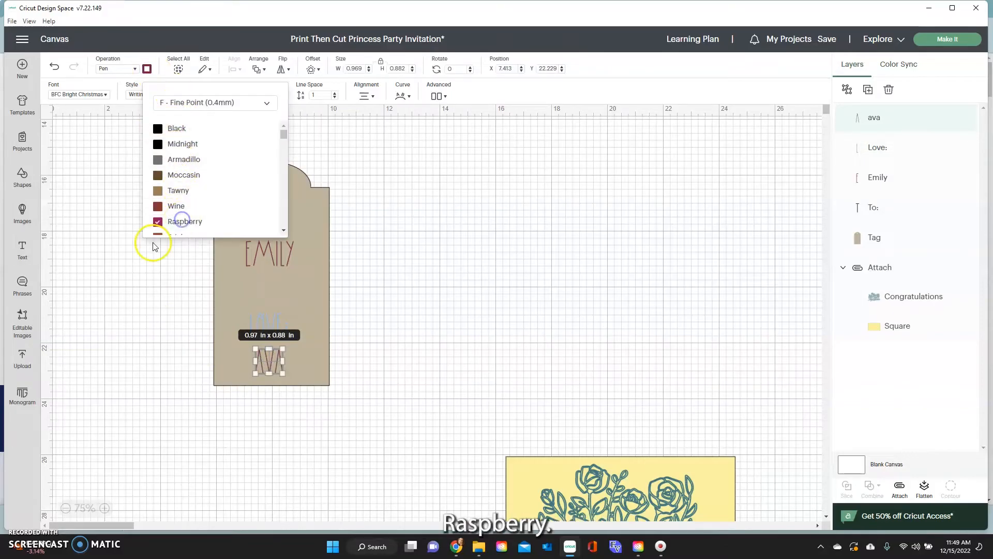
{"action": "left_click", "coordinate": [153, 244]}
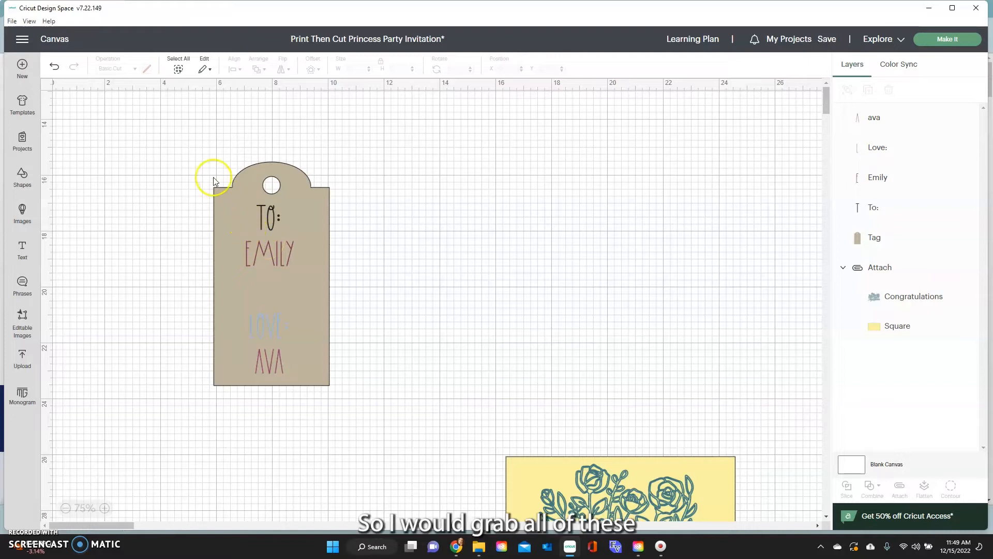
Step: Preview how the unattached tag and text lines are laid out on the cutting mats, and return to the canvas
{"action": "left_click_drag", "start_coordinate": [200, 156], "coordinate": [358, 406]}
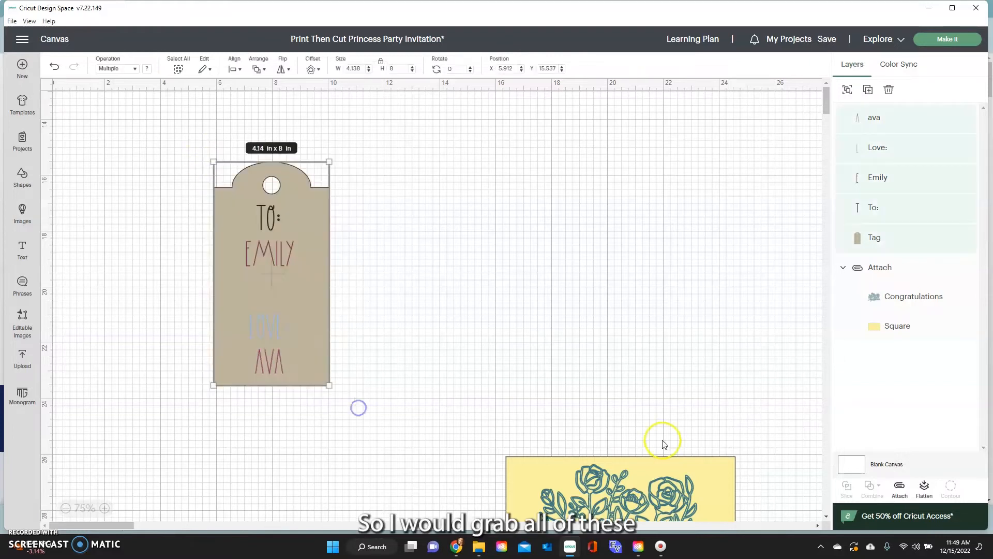
{"action": "left_click", "coordinate": [406, 331]}
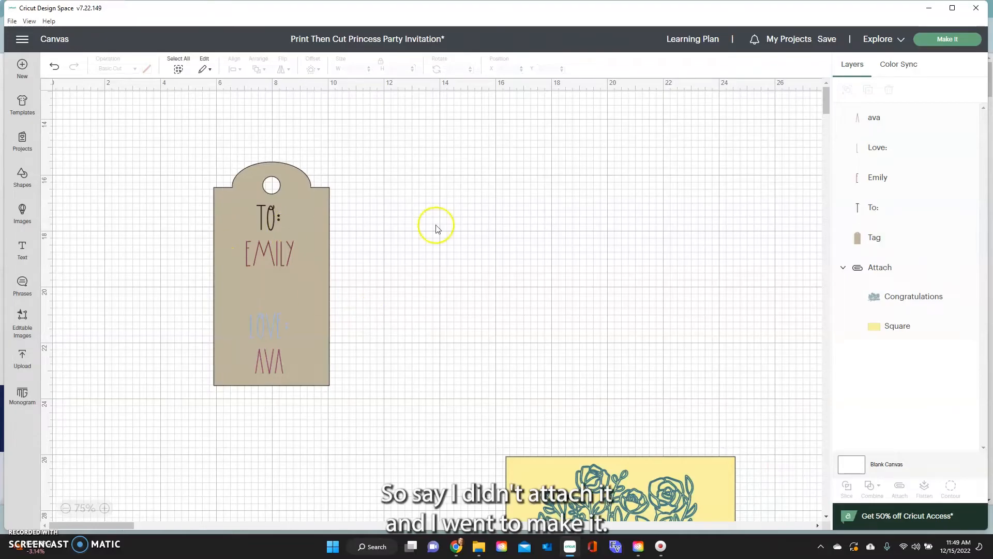
{"action": "left_click", "coordinate": [946, 40]}
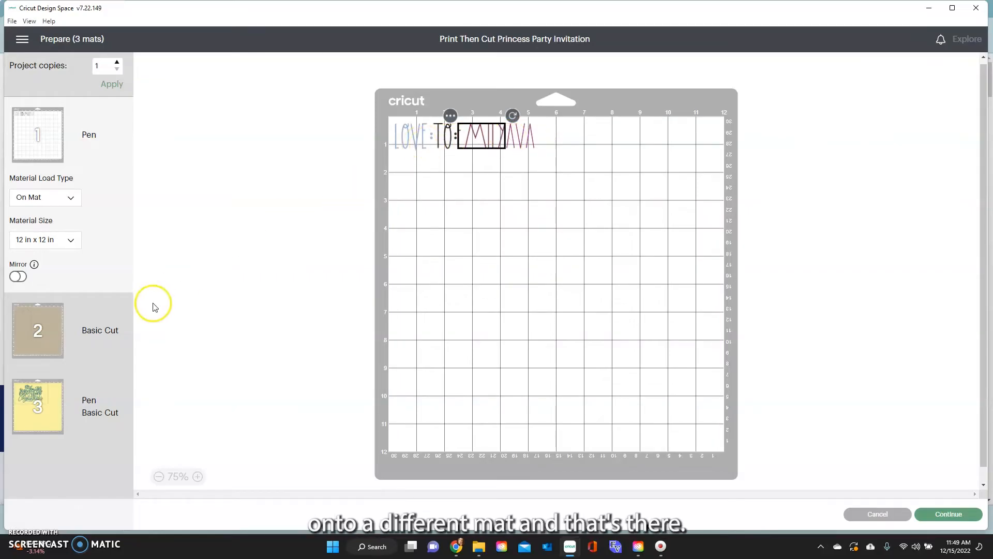
{"action": "left_click", "coordinate": [79, 307]}
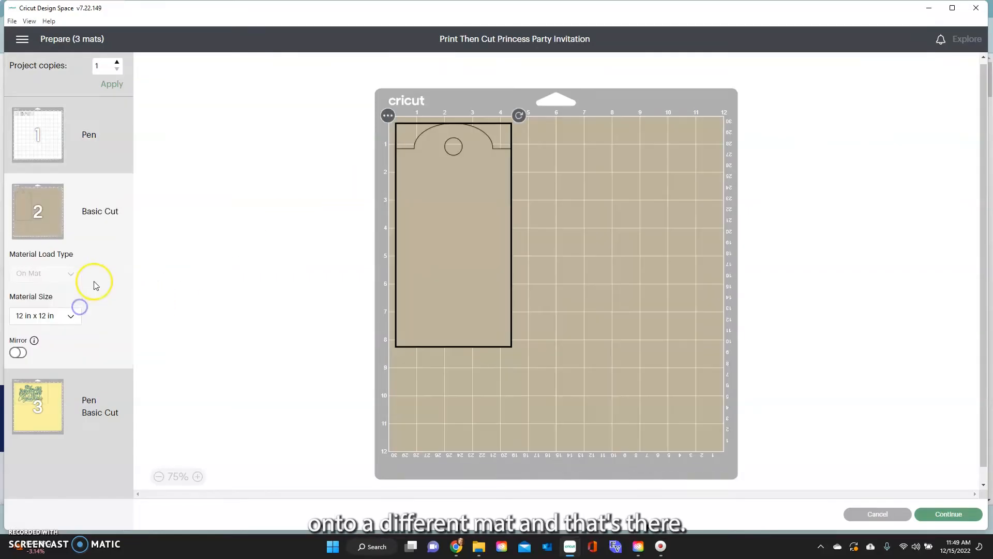
{"action": "left_click", "coordinate": [121, 160]}
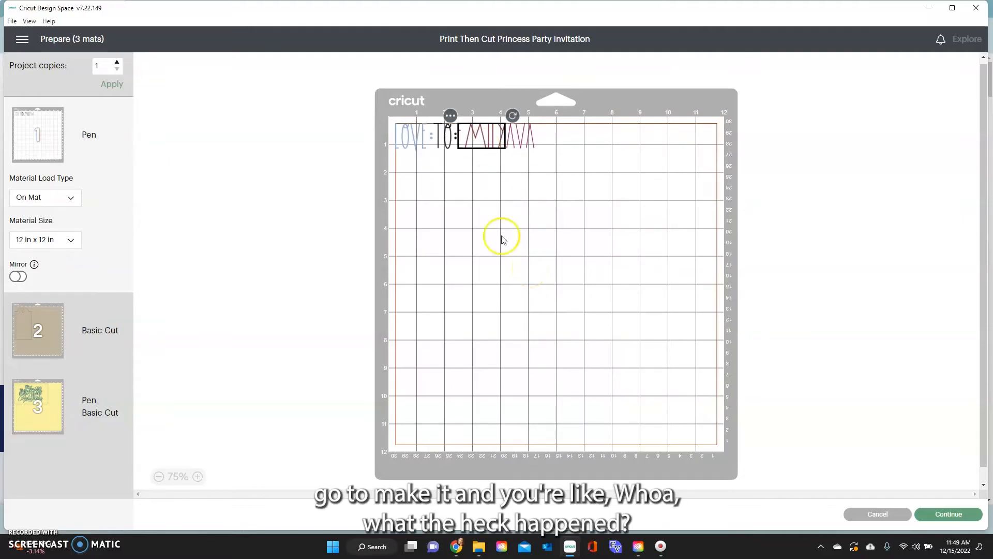
{"action": "left_click", "coordinate": [861, 514]}
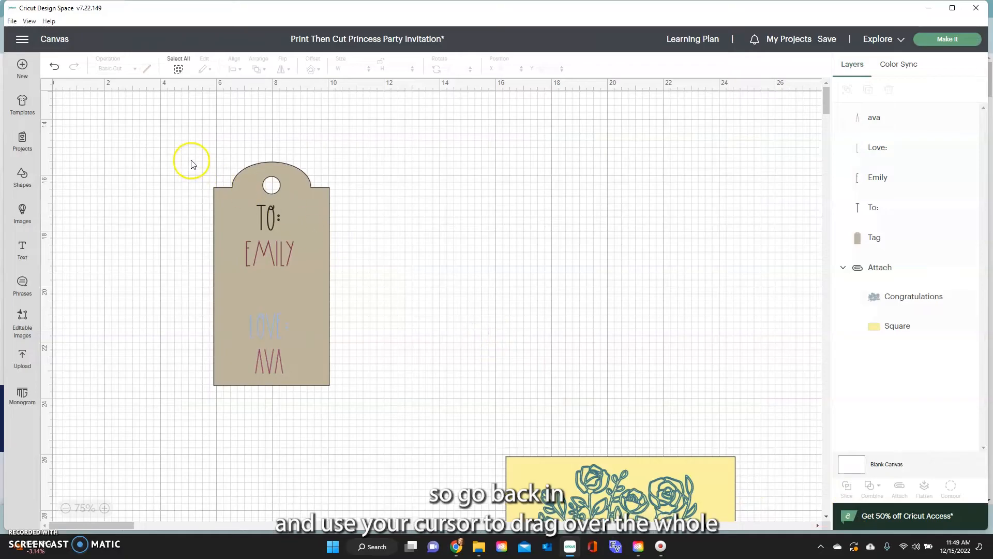
Step: Attach the gift tag and its four text lines together
{"action": "left_click_drag", "start_coordinate": [191, 154], "coordinate": [351, 423]}
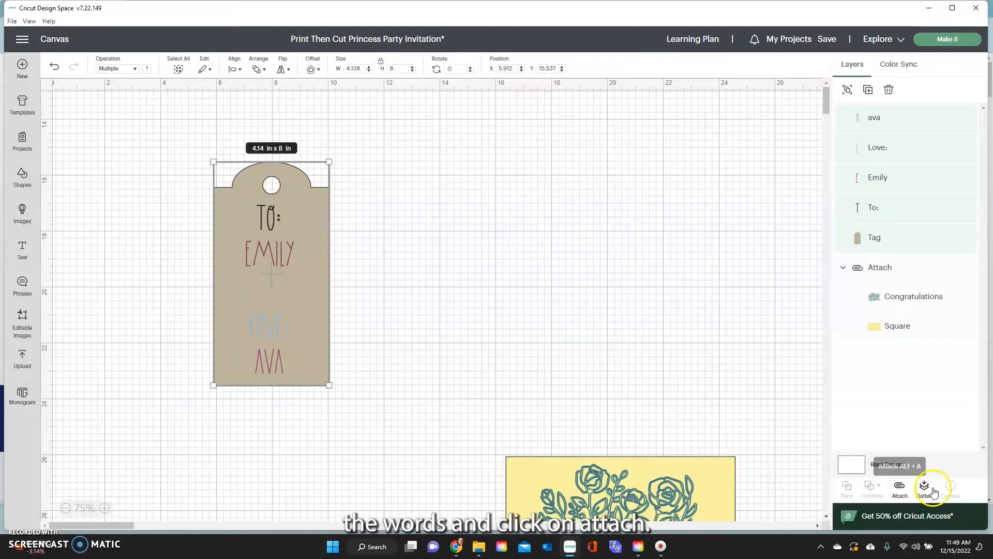
{"action": "left_click", "coordinate": [901, 486]}
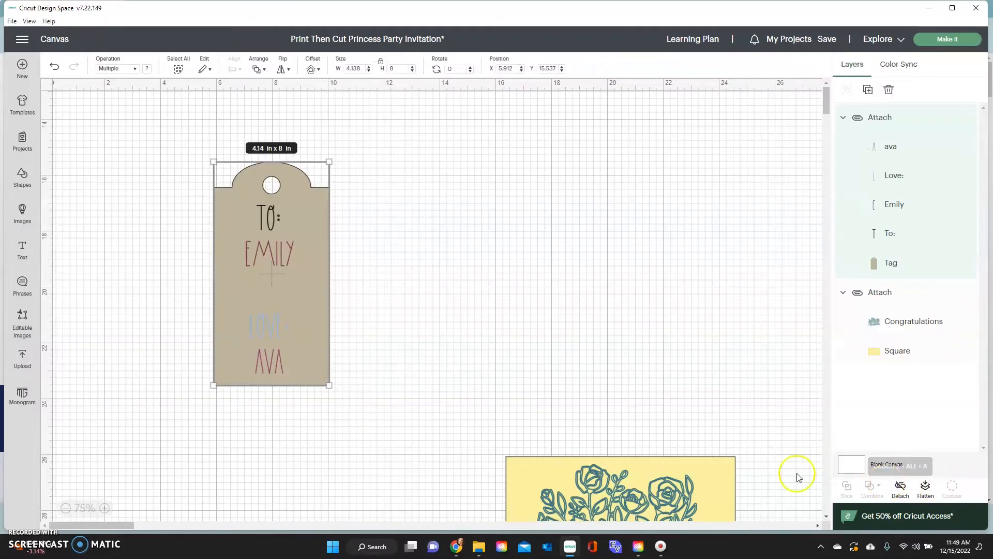
{"action": "left_click", "coordinate": [495, 354]}
Step: Preview the attached tag's layout on the cutting mats and return to the canvas
{"action": "left_click", "coordinate": [948, 39]}
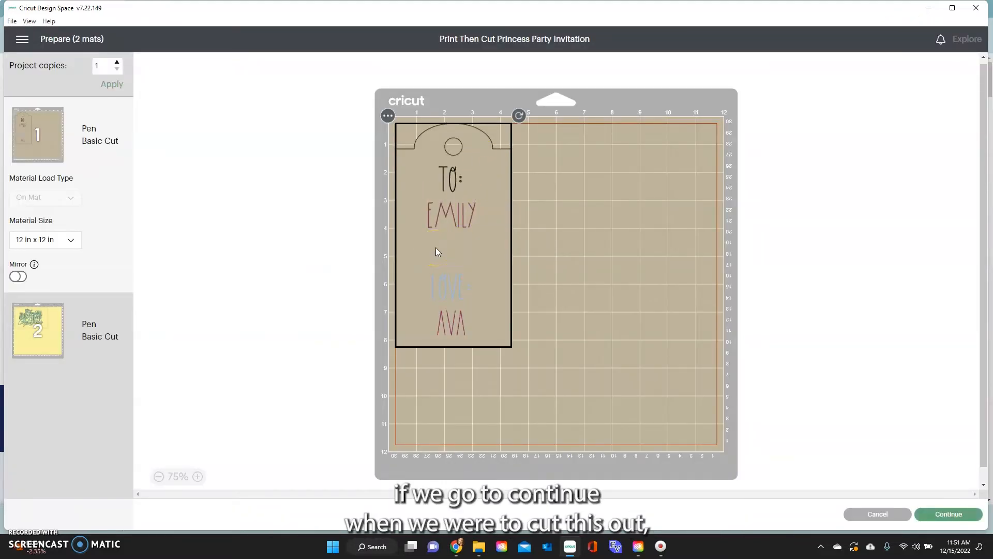
{"action": "left_click", "coordinate": [440, 255]}
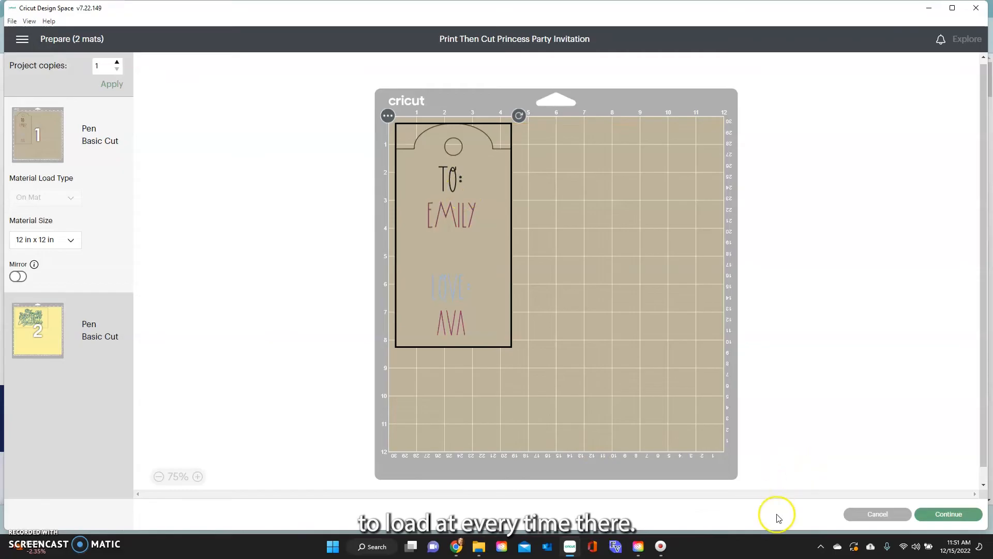
{"action": "left_click", "coordinate": [877, 513]}
Step: Detach the gift tag from its text lines and clear the selection
{"action": "left_click", "coordinate": [234, 257]}
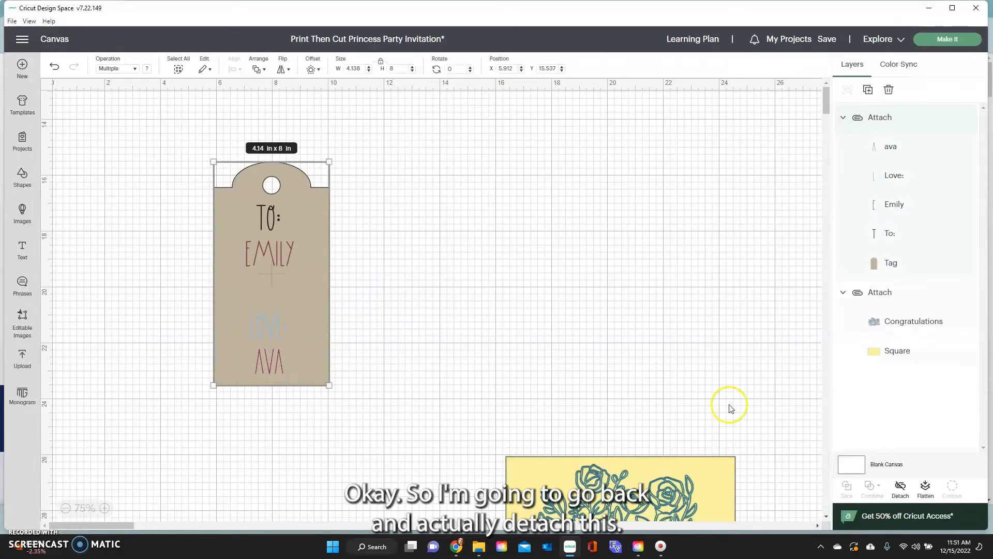
{"action": "left_click", "coordinate": [901, 489]}
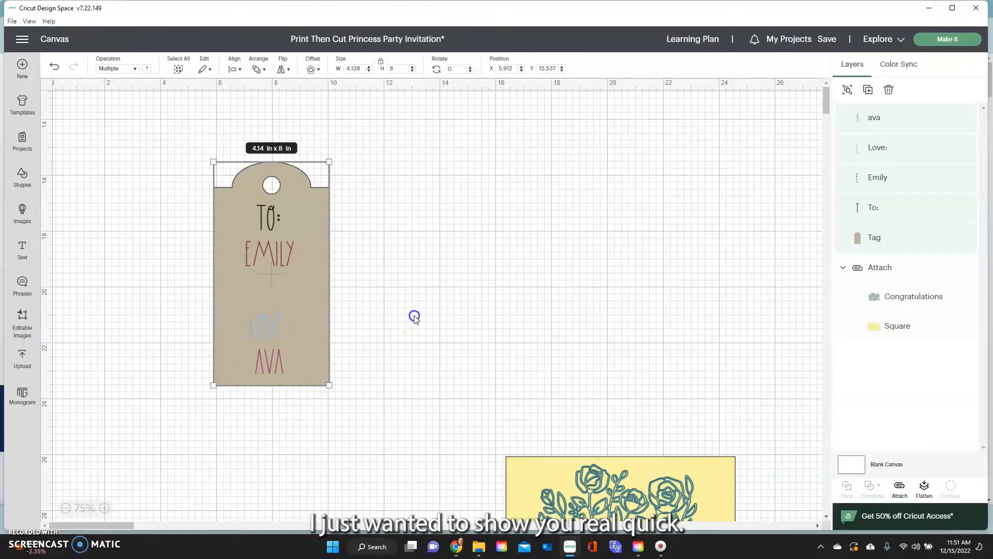
{"action": "left_click", "coordinate": [414, 318]}
Step: Change the recipient name line's operation to Medium Foil and set its foil color to Red
{"action": "left_click", "coordinate": [271, 252]}
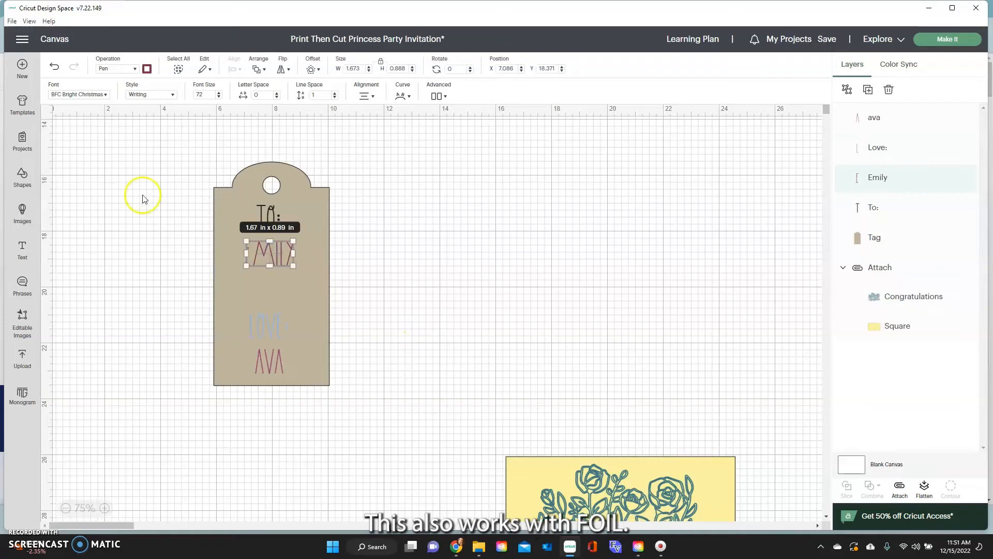
{"action": "left_click", "coordinate": [107, 69]}
{"action": "mouse_move", "coordinate": [125, 143]}
{"action": "left_click", "coordinate": [195, 153]}
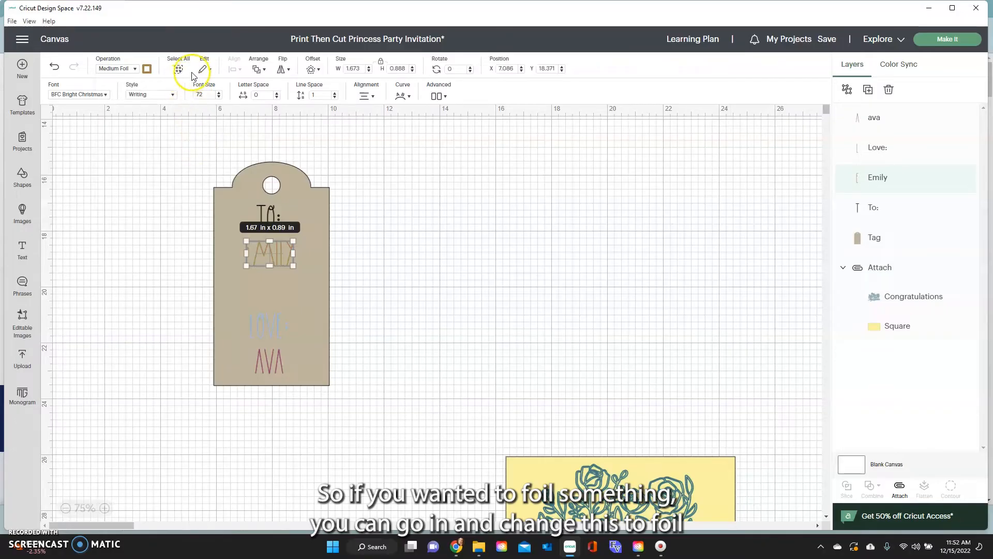
{"action": "left_click", "coordinate": [149, 69]}
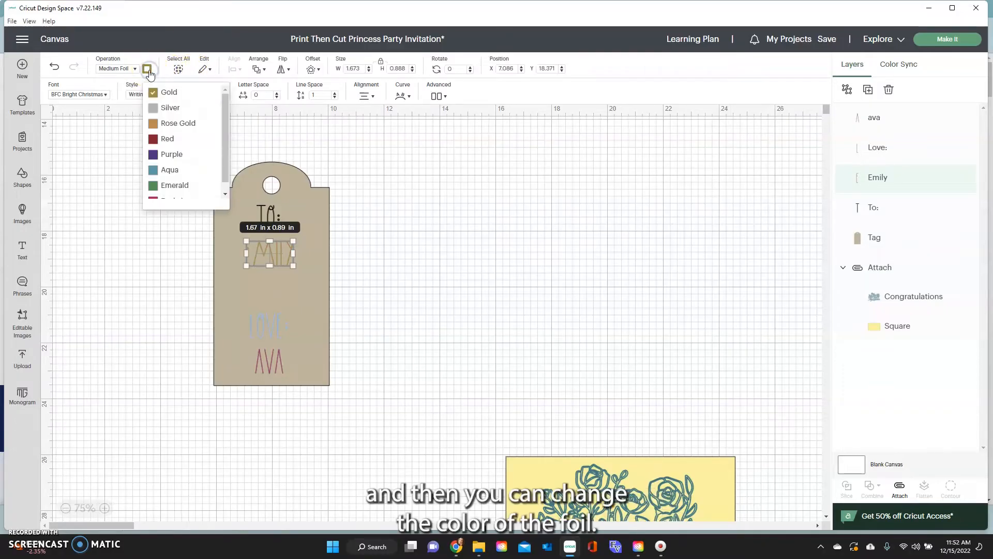
{"action": "left_click", "coordinate": [169, 138]}
{"action": "left_click", "coordinate": [112, 213]}
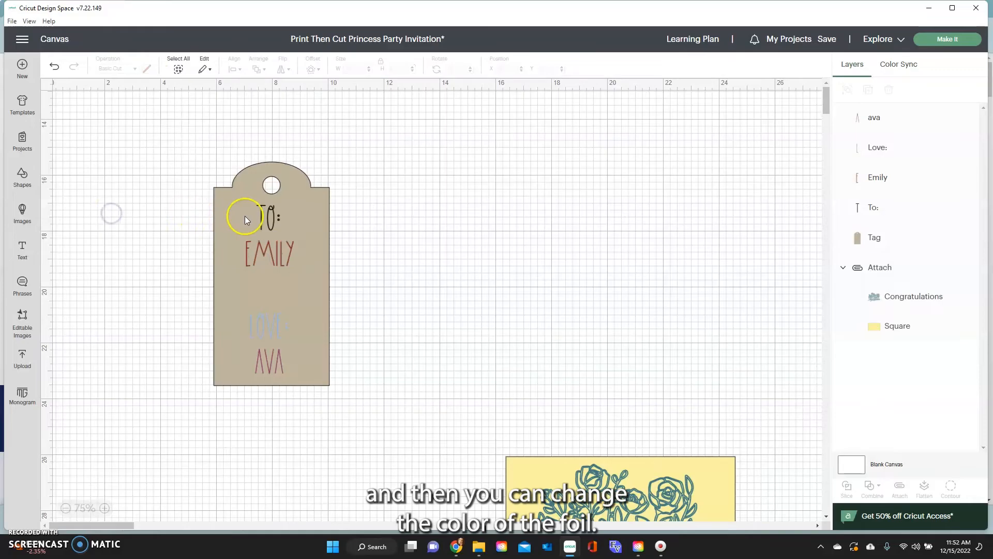
Step: Select all four text lines on the tag and set them together to Medium Foil in Red
{"action": "left_click", "coordinate": [263, 215]}
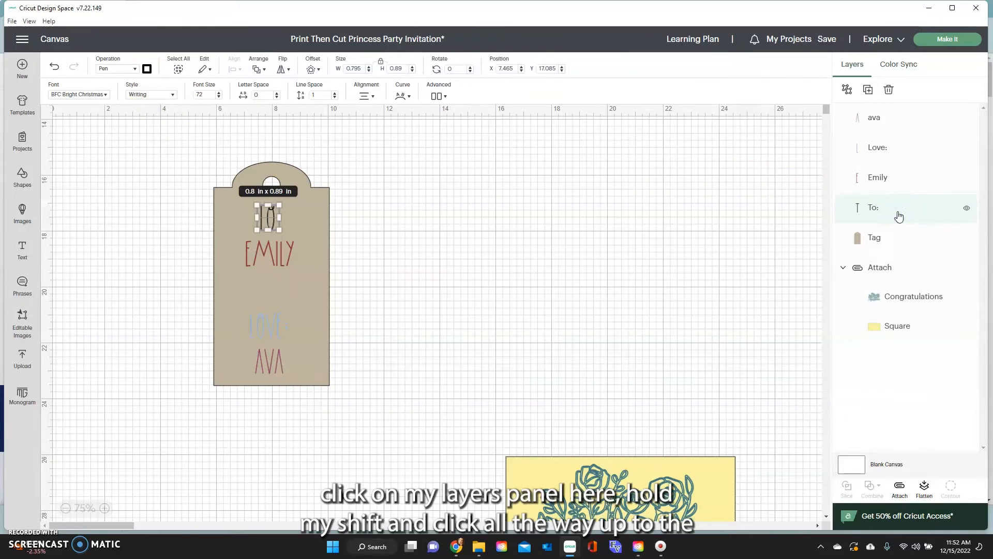
{"action": "left_click", "coordinate": [882, 121], "text": "shift"}
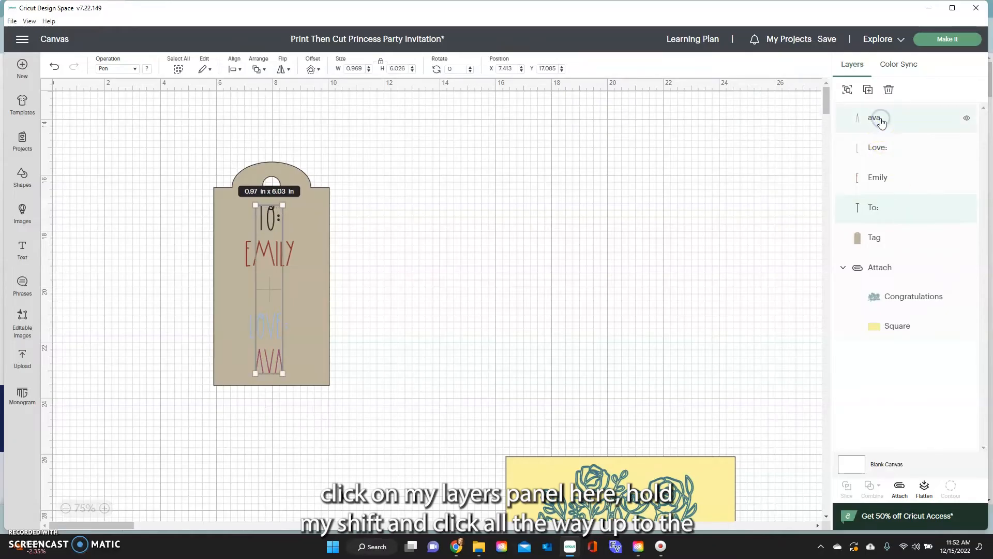
{"action": "left_click", "coordinate": [882, 150], "text": "shift"}
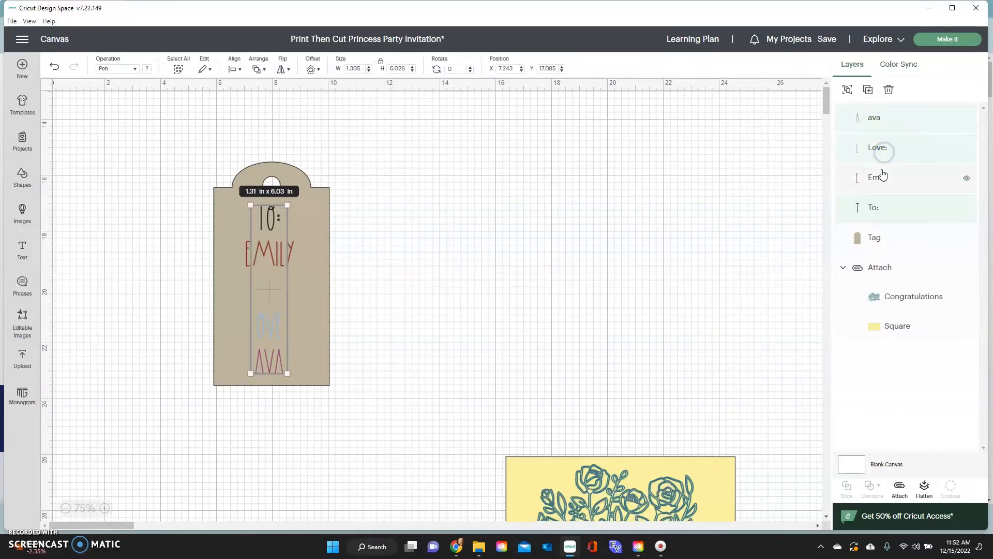
{"action": "left_click", "coordinate": [882, 176], "text": "shift"}
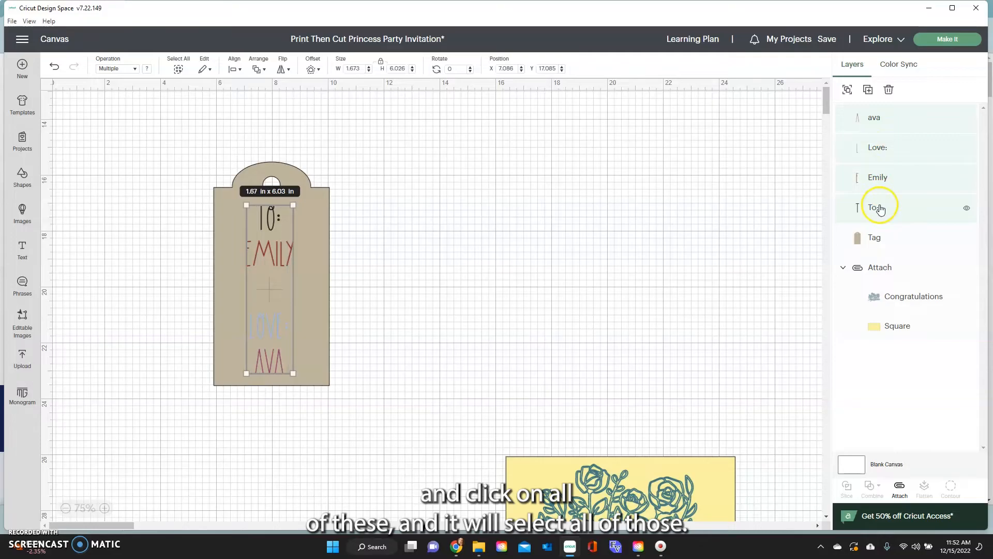
{"action": "left_click", "coordinate": [113, 69]}
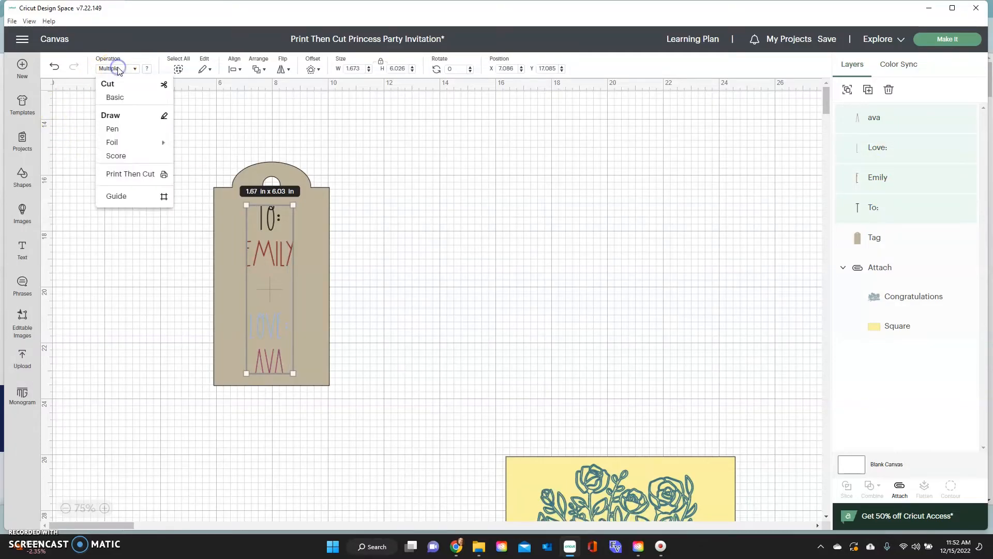
{"action": "mouse_move", "coordinate": [139, 144]}
{"action": "left_click", "coordinate": [193, 154]}
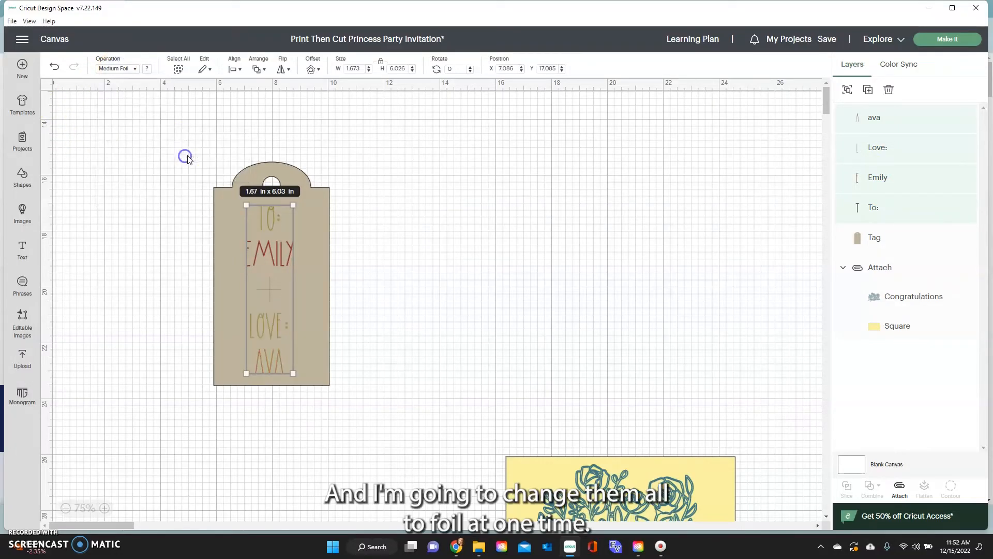
{"action": "left_click", "coordinate": [145, 69]}
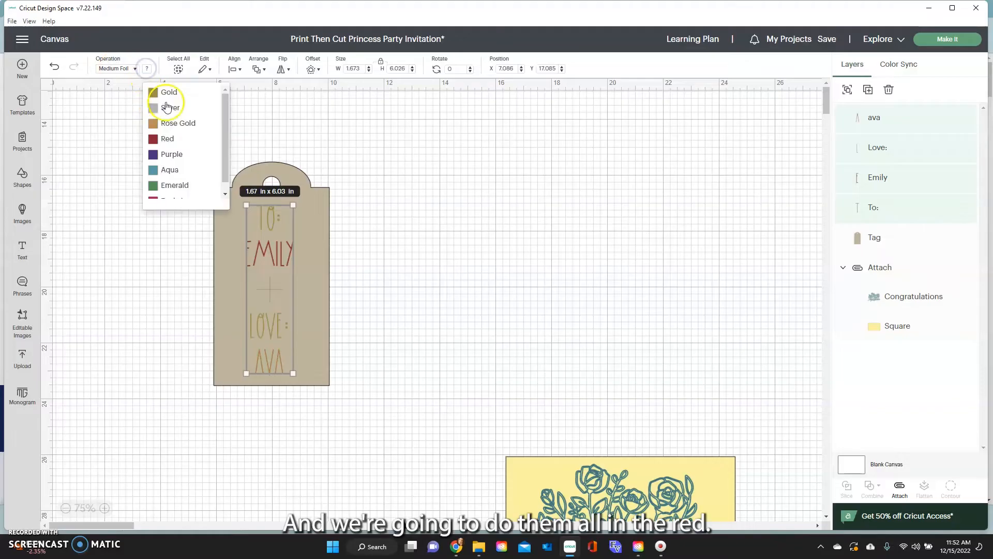
{"action": "left_click", "coordinate": [171, 139]}
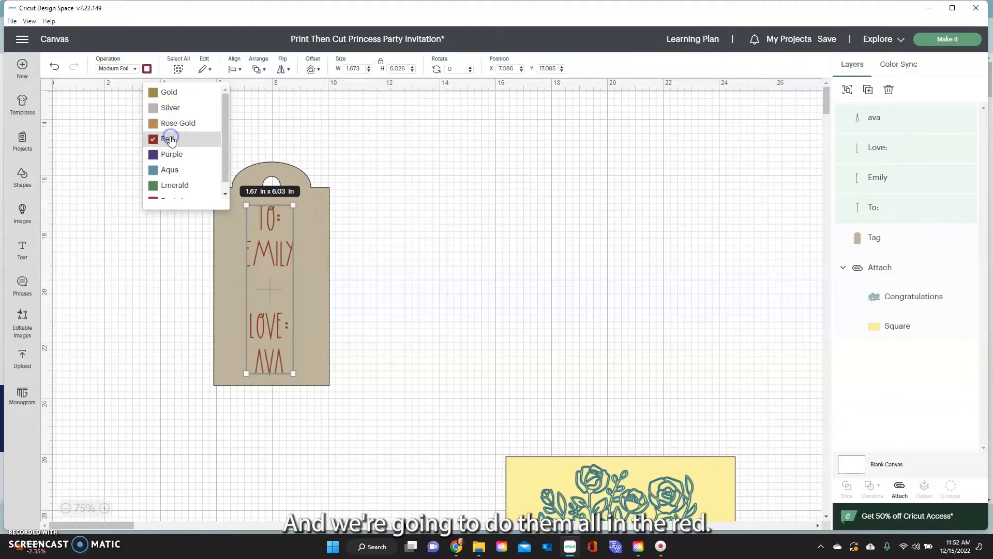
Step: Attach the tag and its four foil text lines together
{"action": "left_click", "coordinate": [150, 264]}
{"action": "left_click_drag", "start_coordinate": [178, 163], "coordinate": [389, 433]}
{"action": "left_click", "coordinate": [897, 487]}
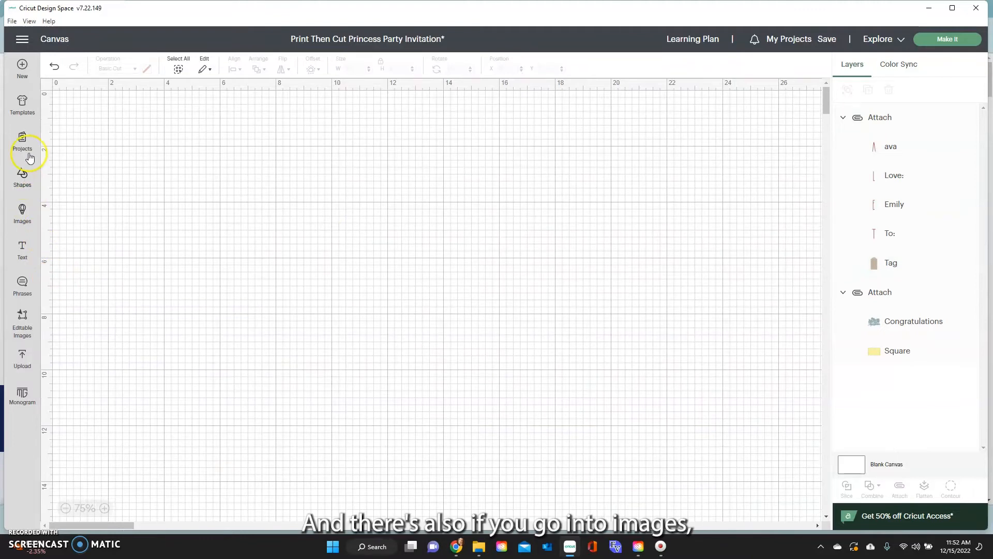
Step: Browse all library images and filter them by the Draw Only operation type
{"action": "left_click", "coordinate": [23, 212]}
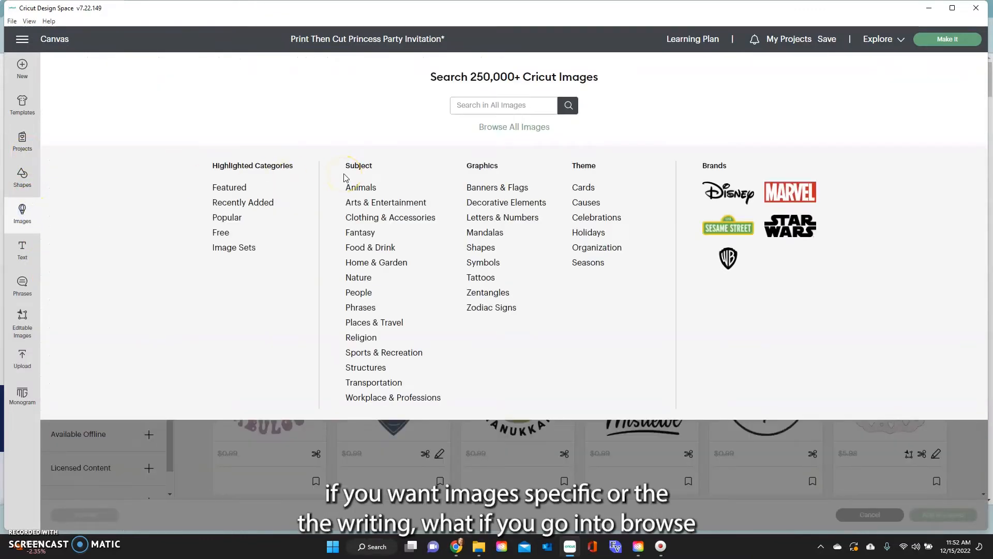
{"action": "left_click", "coordinate": [490, 133]}
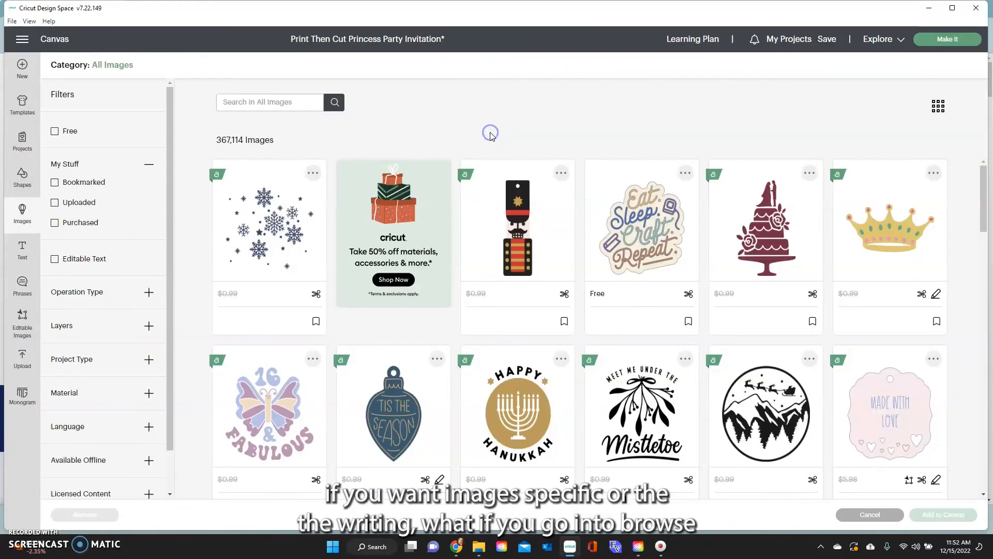
{"action": "left_click", "coordinate": [149, 293]}
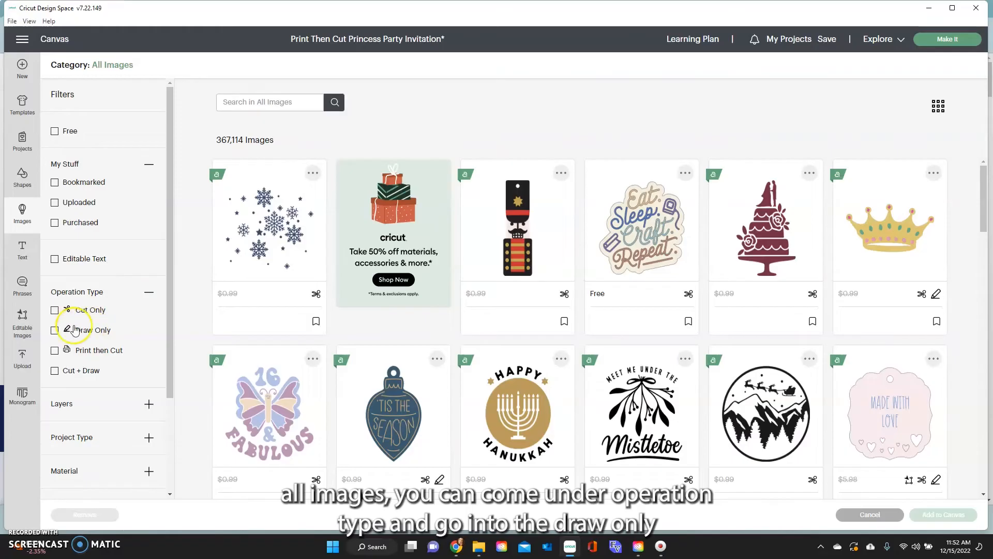
{"action": "left_click", "coordinate": [54, 333]}
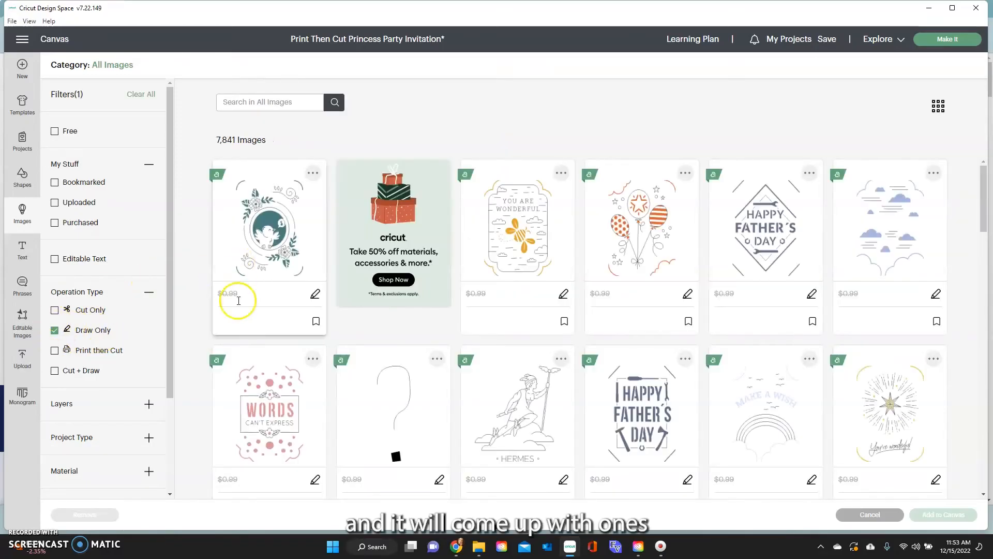
Step: Look through the Draw Only image results to examine the available drawing designs
{"action": "scroll", "coordinate": [451, 317], "scroll_direction": "down", "scroll_amount": 10}
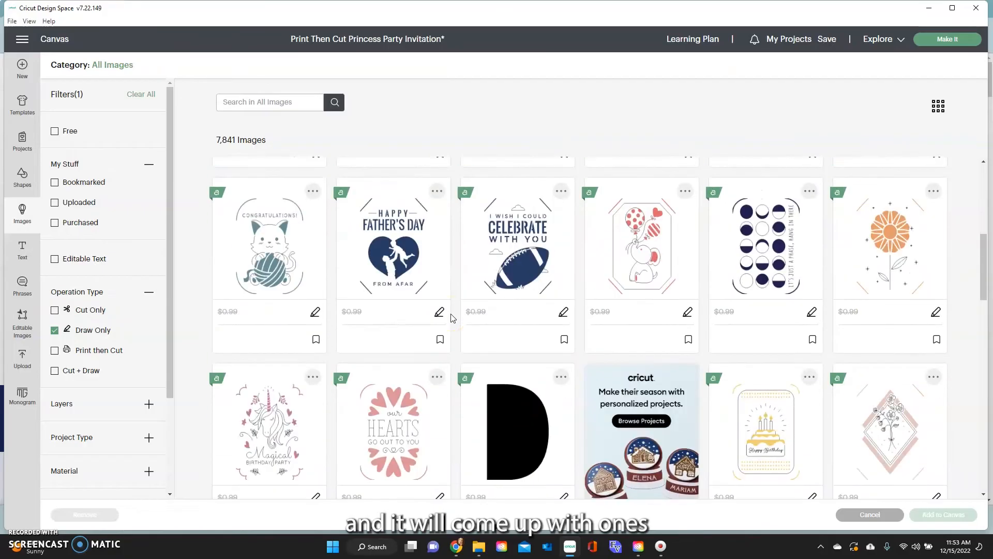
{"action": "scroll", "coordinate": [451, 317], "scroll_direction": "down", "scroll_amount": 10}
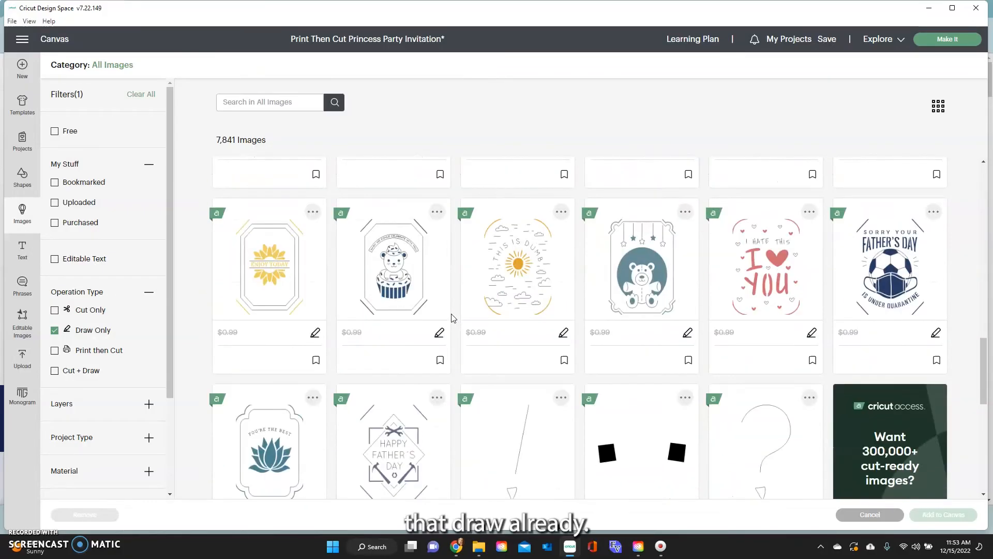
{"action": "scroll", "coordinate": [452, 318], "scroll_direction": "down", "scroll_amount": 10}
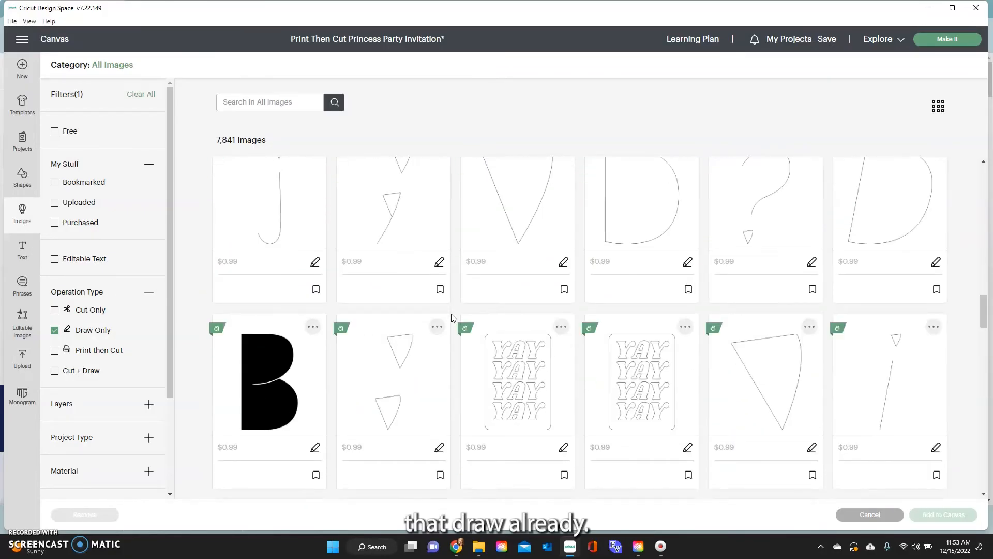
{"action": "scroll", "coordinate": [451, 315], "scroll_direction": "down", "scroll_amount": 5}
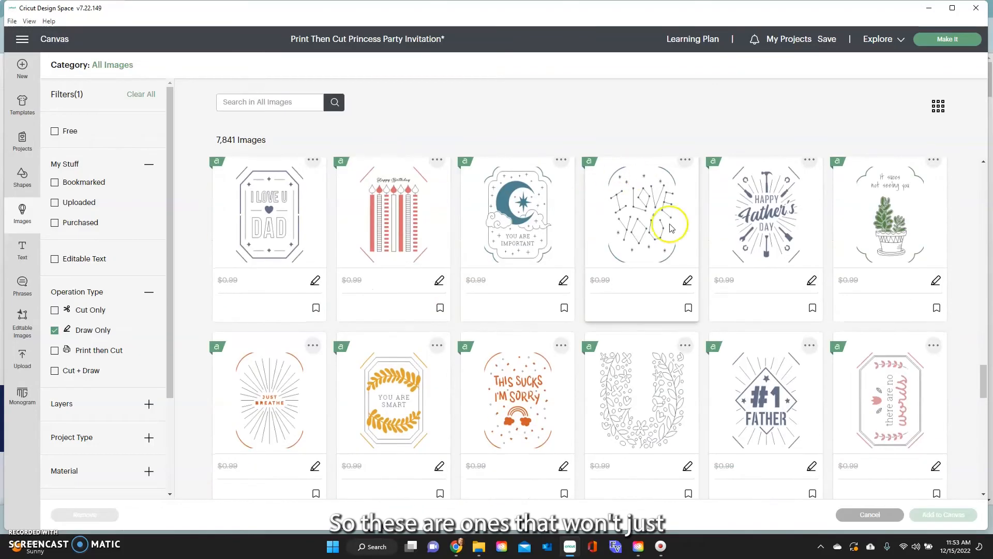
{"action": "scroll", "coordinate": [569, 280], "scroll_direction": "down", "scroll_amount": 7}
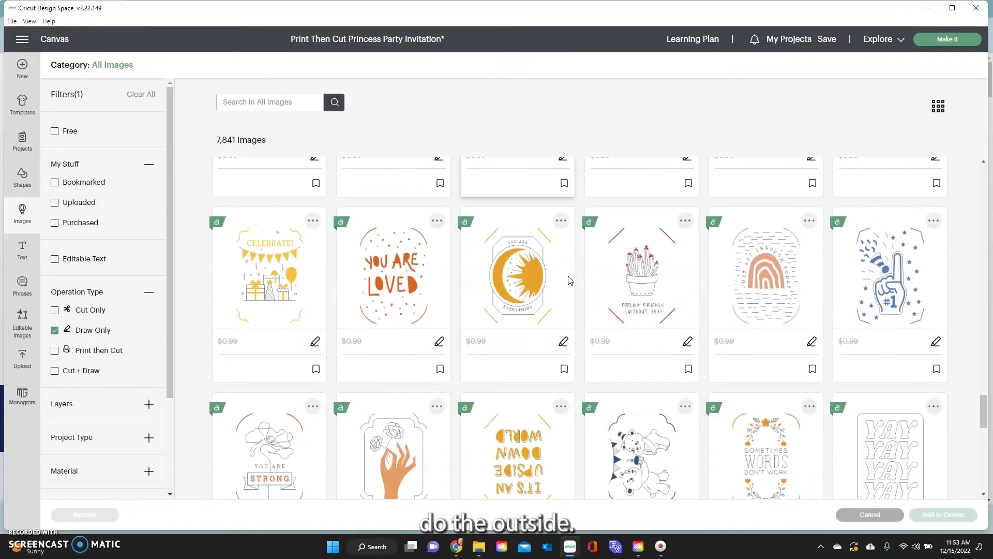
{"action": "scroll", "coordinate": [569, 280], "scroll_direction": "down", "scroll_amount": 12}
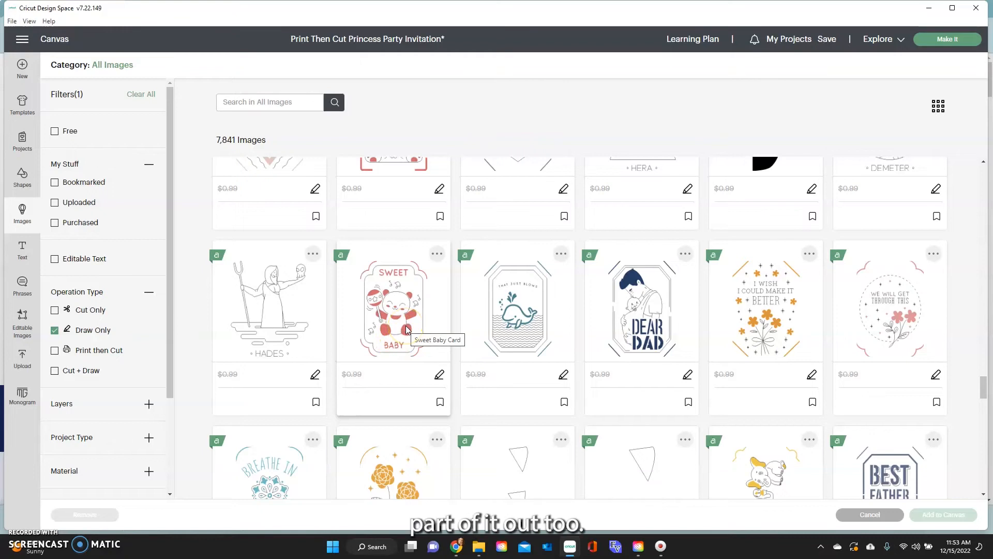
{"action": "scroll", "coordinate": [406, 329], "scroll_direction": "down", "scroll_amount": 4}
{"action": "scroll", "coordinate": [407, 329], "scroll_direction": "down", "scroll_amount": 10}
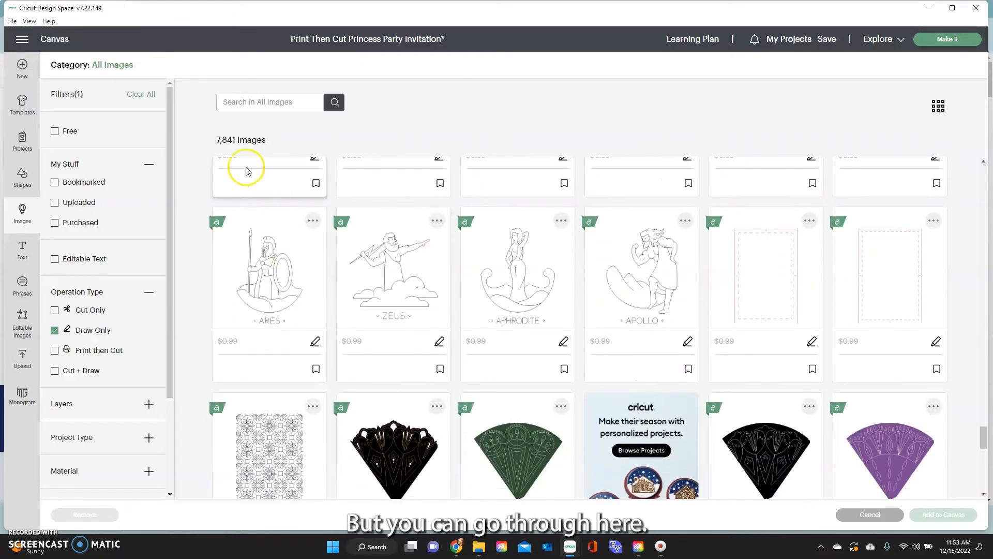
{"action": "scroll", "coordinate": [224, 320], "scroll_direction": "down", "scroll_amount": 4}
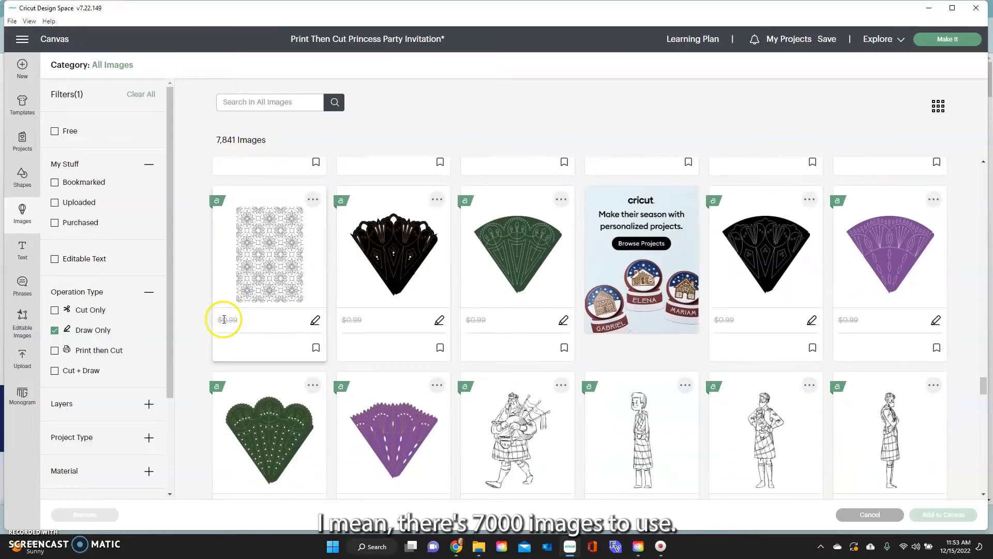
Step: Add the Scottish Man In Kilt draw image to the canvas and enlarge it to about 6.14 × 10.21 in
{"action": "scroll", "coordinate": [224, 319], "scroll_direction": "down", "scroll_amount": 3}
{"action": "left_click", "coordinate": [533, 427]}
{"action": "left_click", "coordinate": [913, 508]}
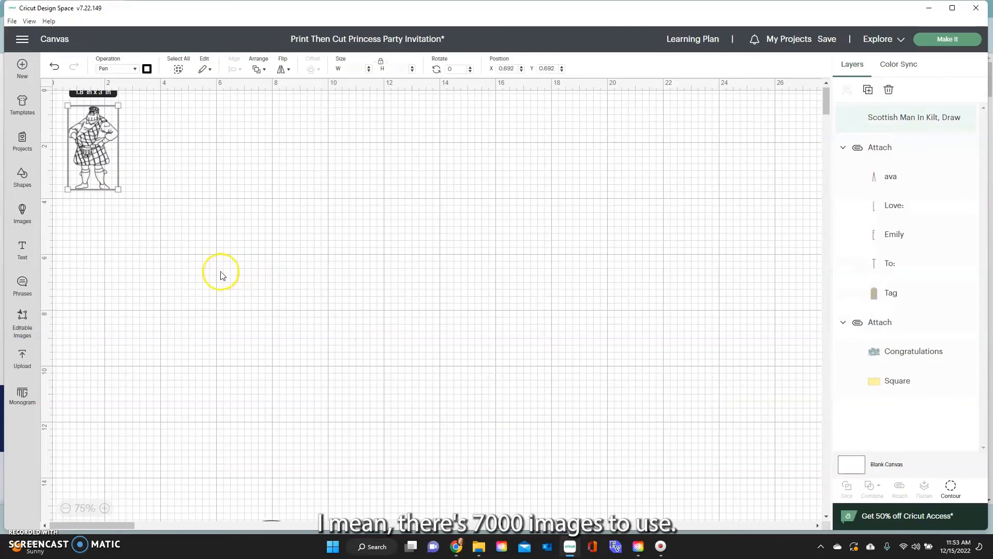
{"action": "left_click_drag", "start_coordinate": [121, 190], "coordinate": [242, 308]}
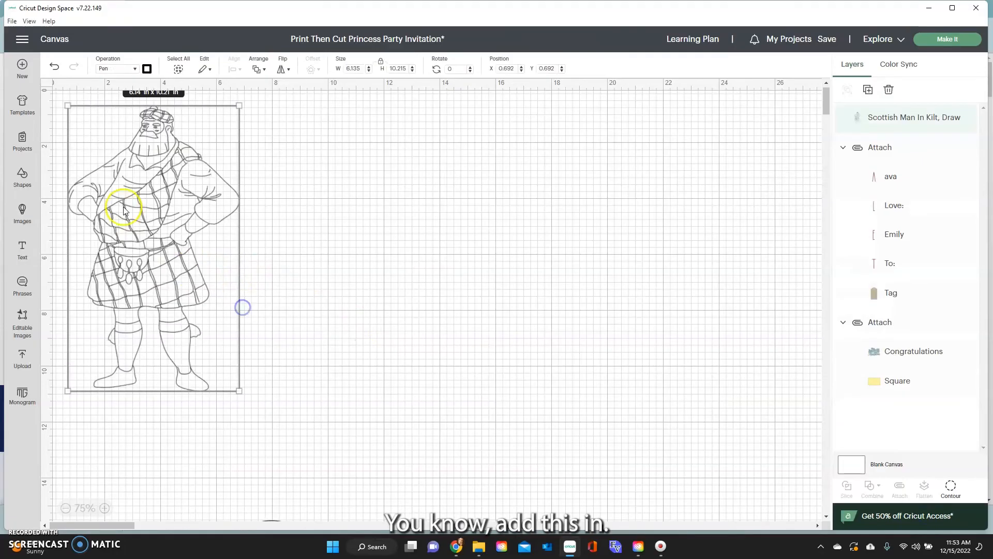
{"action": "left_click_drag", "start_coordinate": [124, 210], "coordinate": [187, 238]}
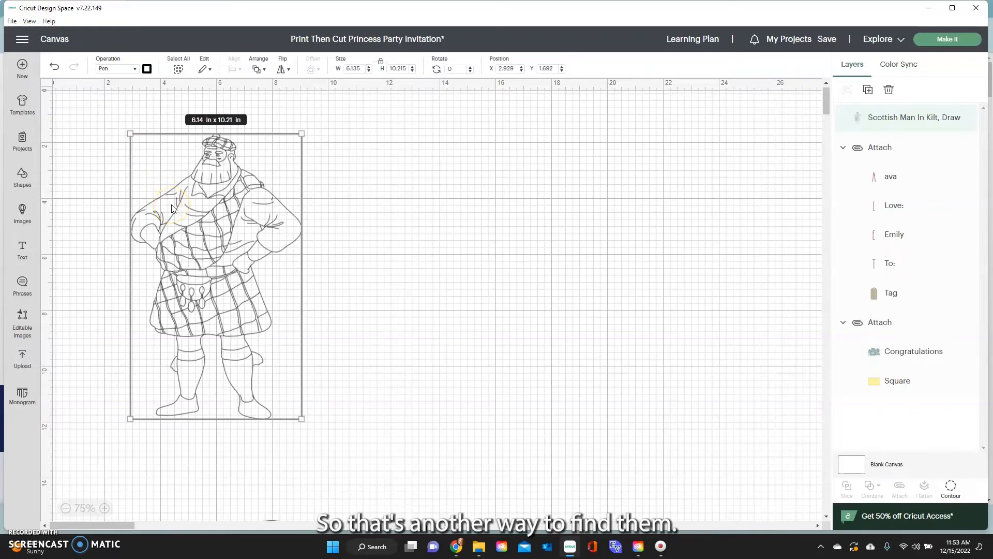
Step: Delete the Scottish Man In Kilt image from the canvas
{"action": "key", "text": "Delete"}
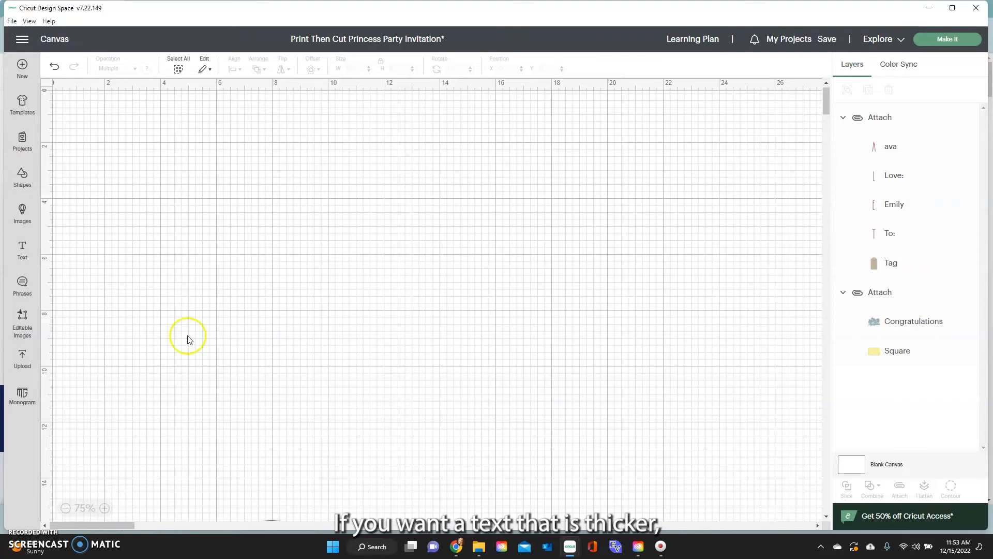
Step: Switch to Chrome, search the web for dafont and open the DaFont website
{"action": "left_click", "coordinate": [457, 548]}
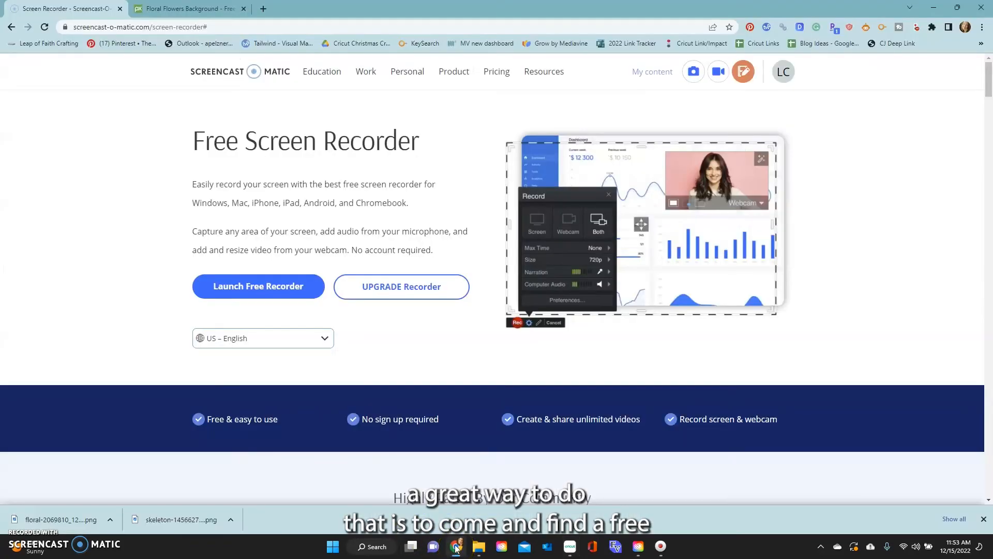
{"action": "left_click", "coordinate": [199, 7]}
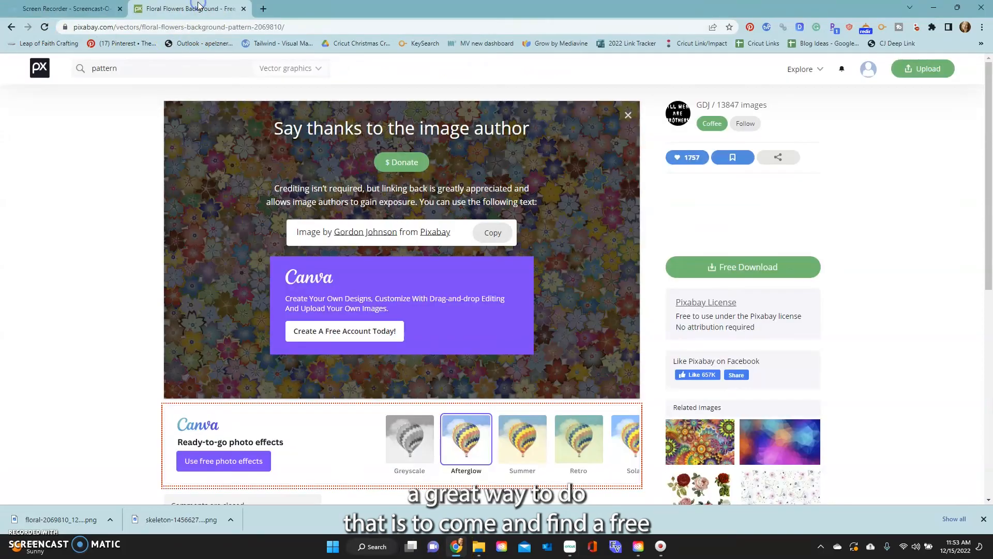
{"action": "left_click", "coordinate": [228, 27]}
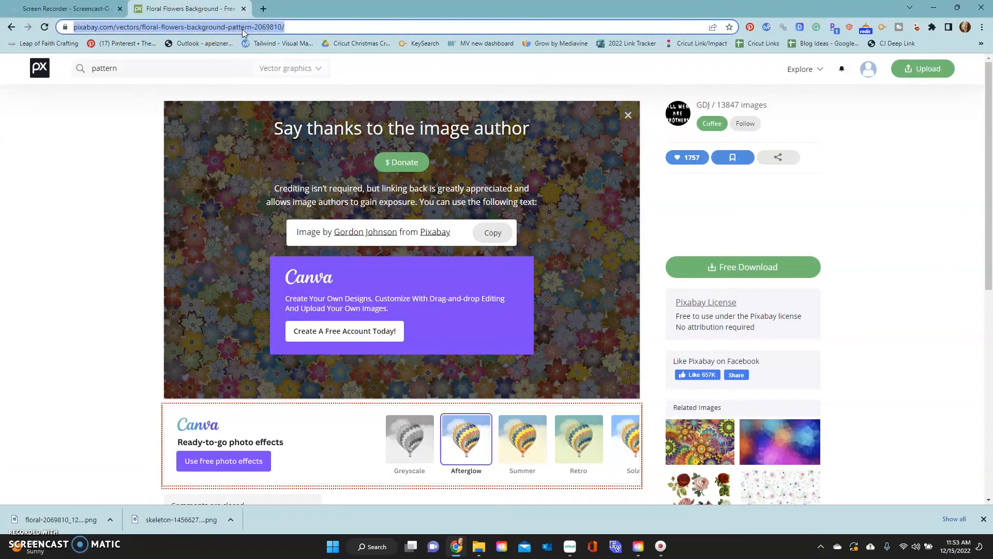
{"action": "type", "text": "da"}
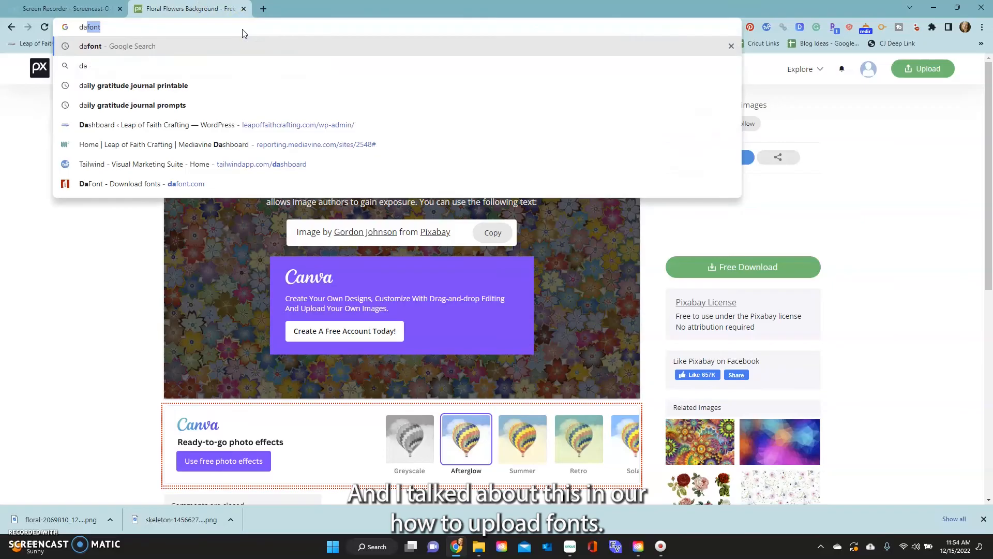
{"action": "key", "text": "Return"}
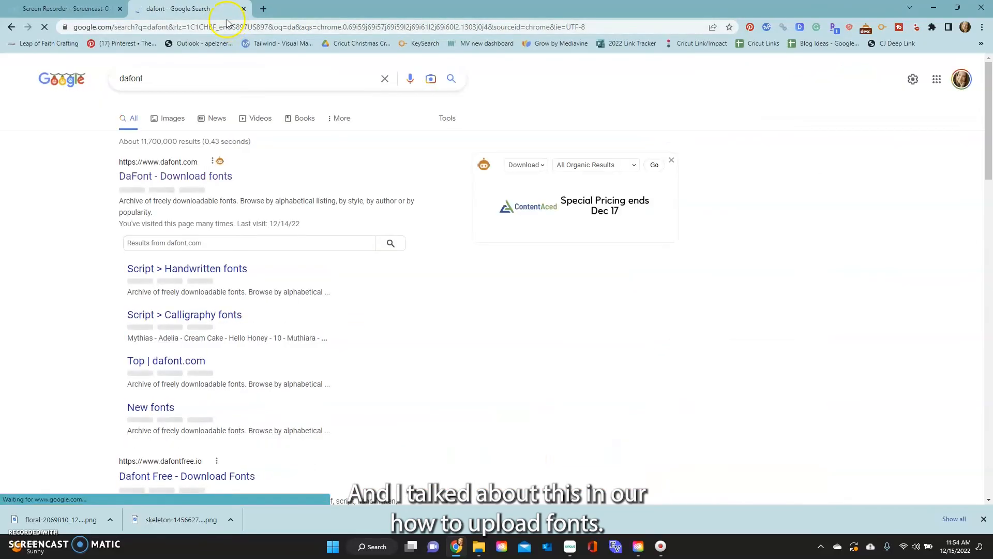
{"action": "left_click", "coordinate": [153, 178]}
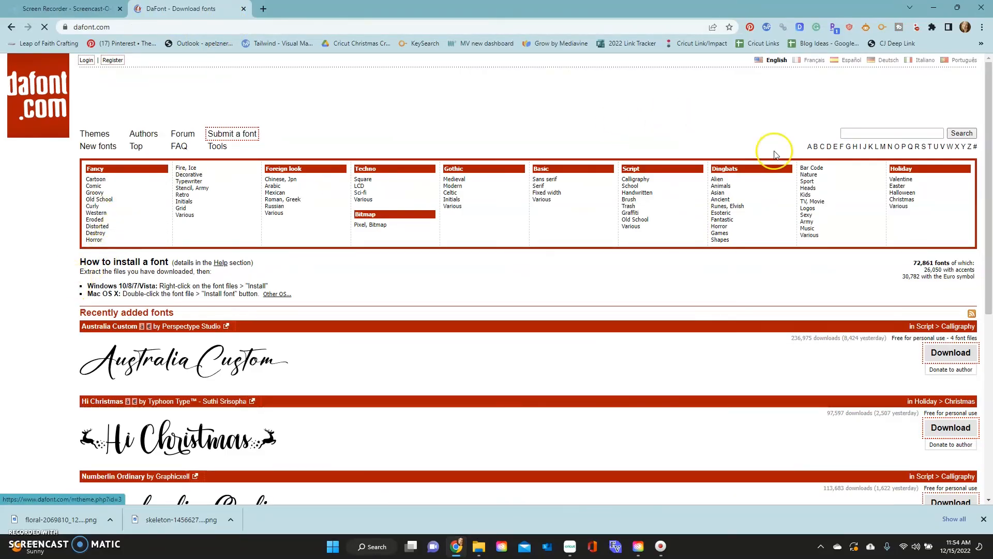
Step: Search DaFont for sketch fonts
{"action": "left_click", "coordinate": [851, 133]}
{"action": "type", "text": "sketch"}
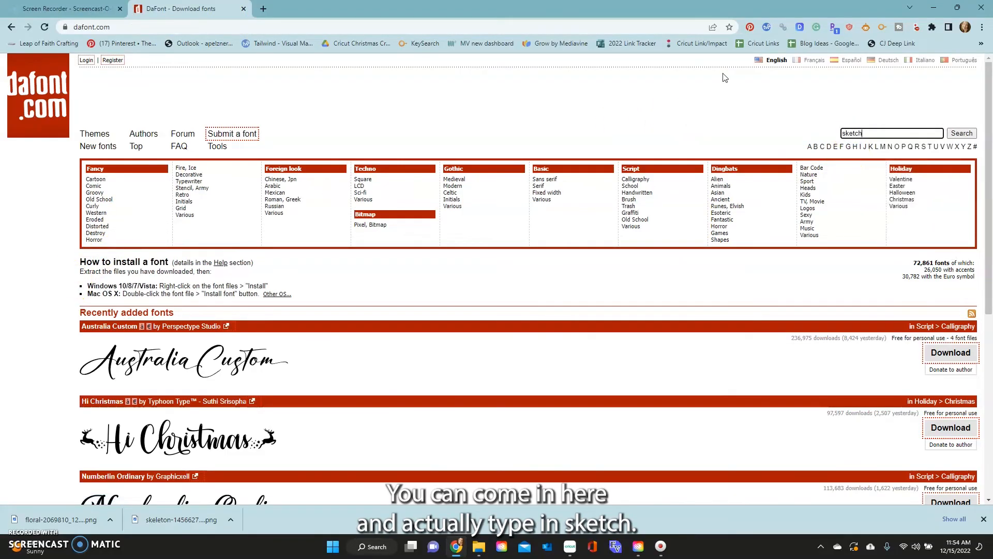
{"action": "key", "text": "Return"}
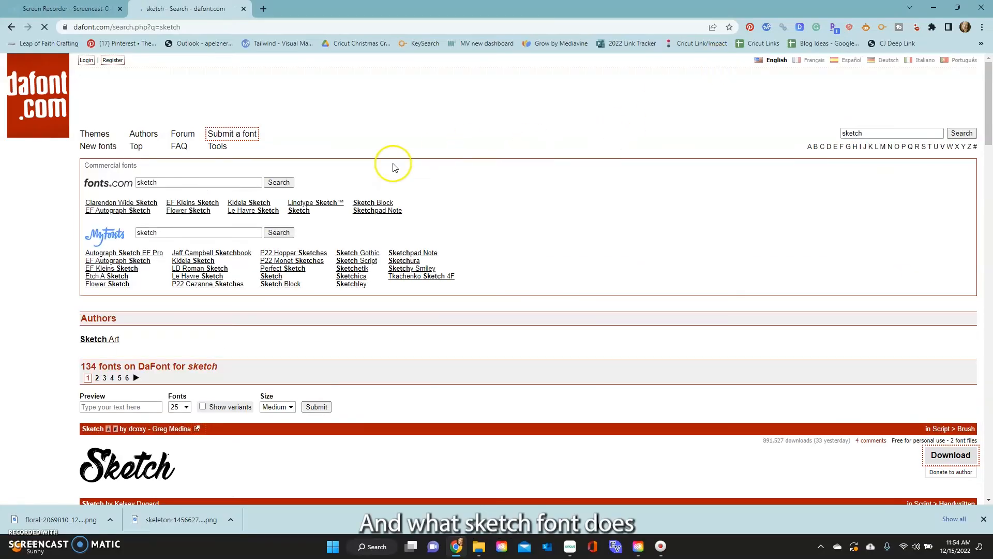
Step: Look through the sketch font results for line-filled lettering and open the page of the Sketchup font by Typefactoryco
{"action": "scroll", "coordinate": [231, 226], "scroll_direction": "down", "scroll_amount": 4}
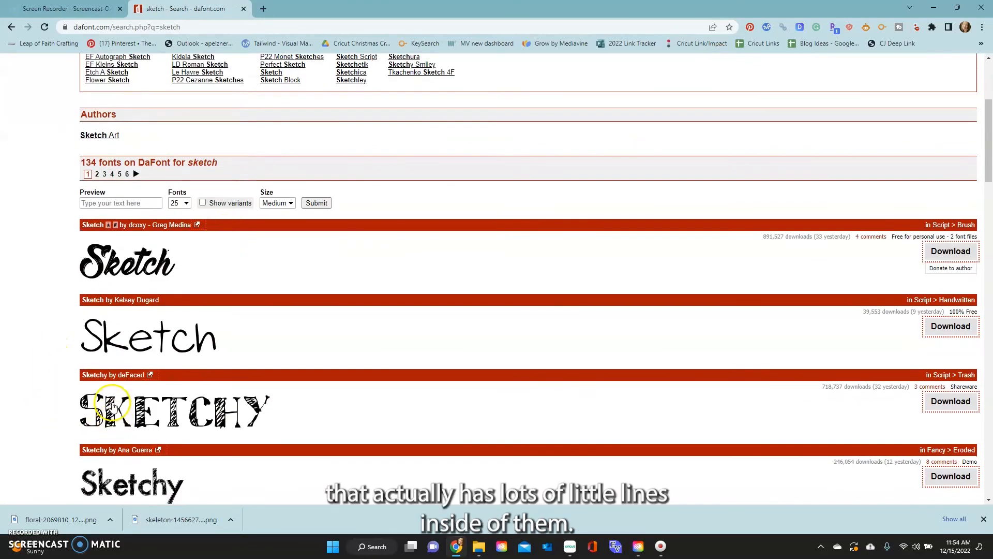
{"action": "scroll", "coordinate": [104, 434], "scroll_direction": "down", "scroll_amount": 3}
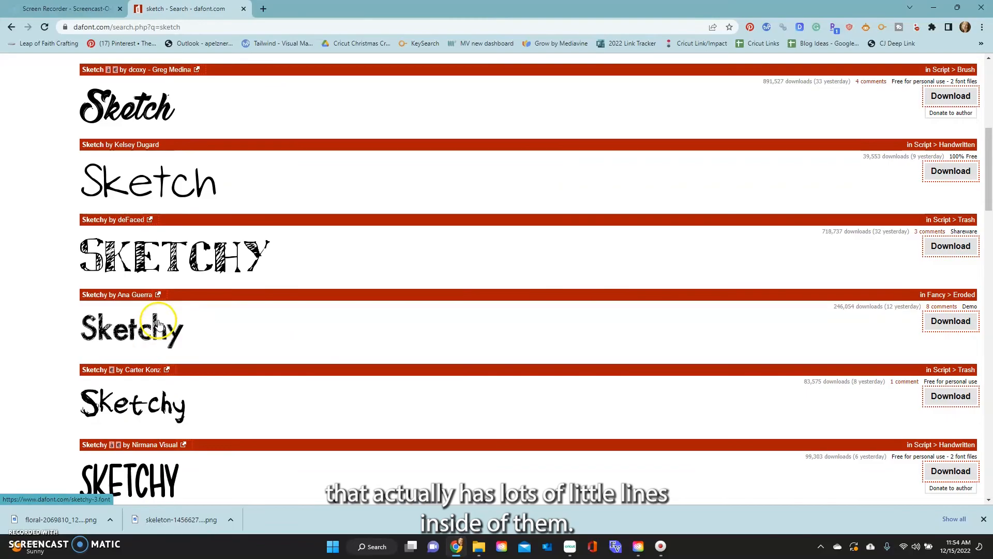
{"action": "scroll", "coordinate": [134, 345], "scroll_direction": "down", "scroll_amount": 2}
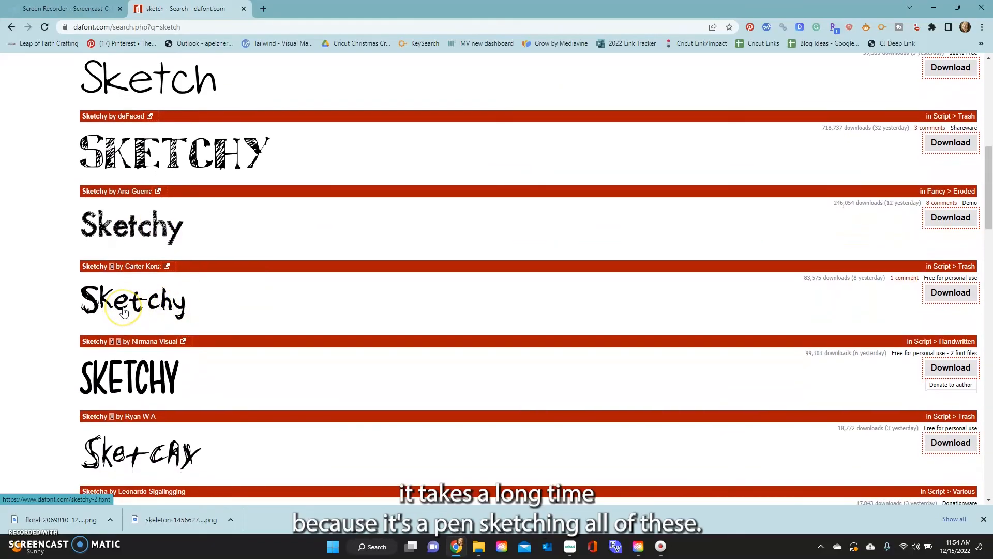
{"action": "scroll", "coordinate": [124, 311], "scroll_direction": "down", "scroll_amount": 2}
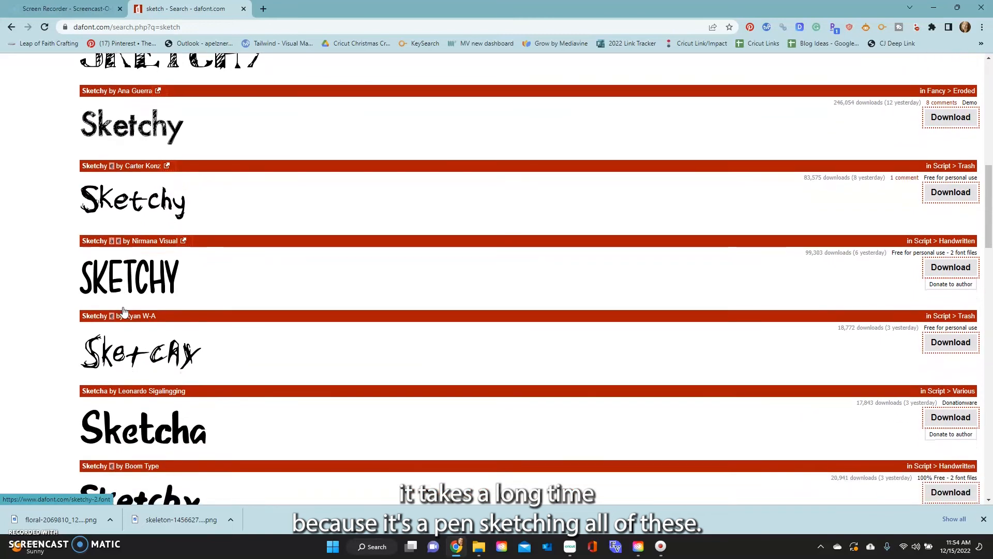
{"action": "scroll", "coordinate": [124, 311], "scroll_direction": "down", "scroll_amount": 2}
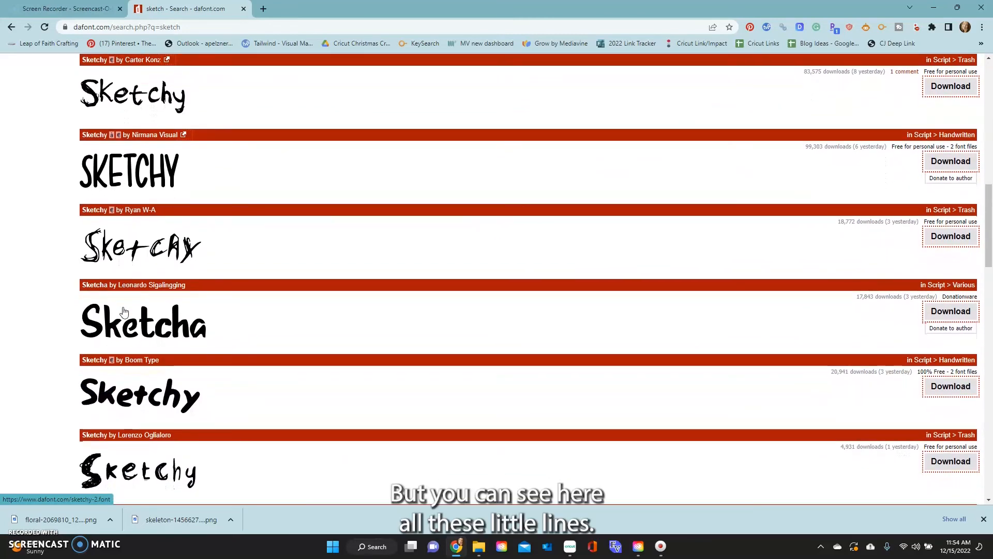
{"action": "scroll", "coordinate": [123, 311], "scroll_direction": "down", "scroll_amount": 4}
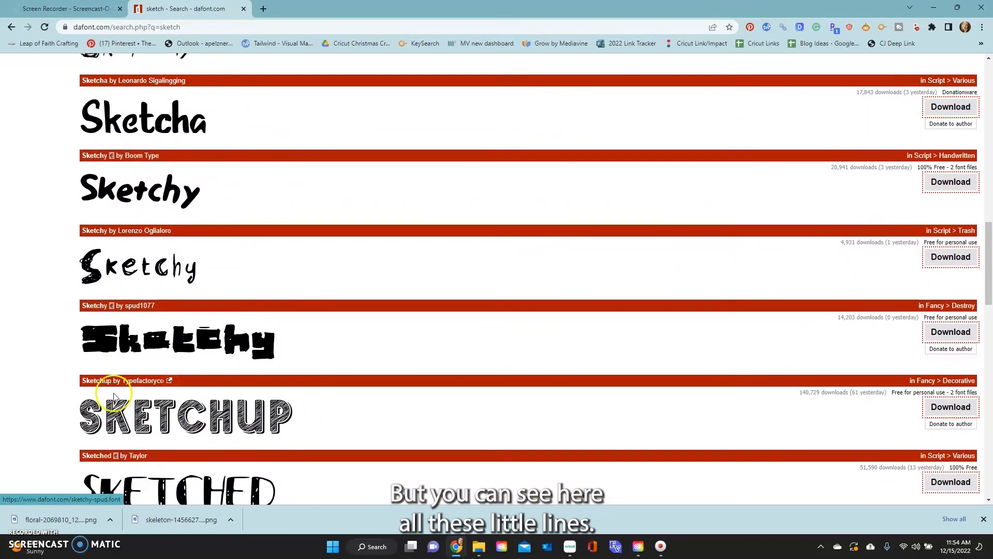
{"action": "scroll", "coordinate": [178, 377], "scroll_direction": "down", "scroll_amount": 2}
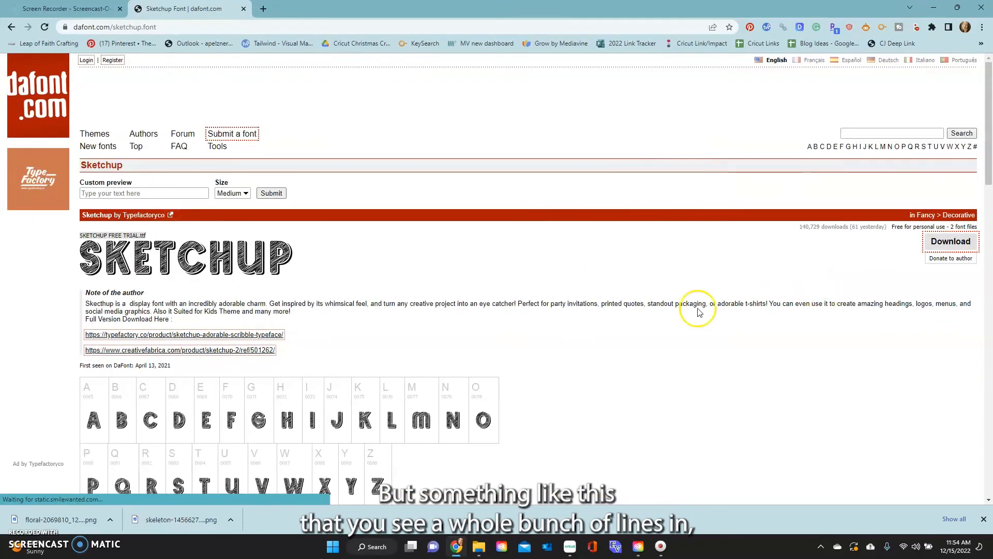
Step: Download the Sketchup font and install its SKETCHUP FREE TRIAL OpenType font file
{"action": "left_click", "coordinate": [946, 243]}
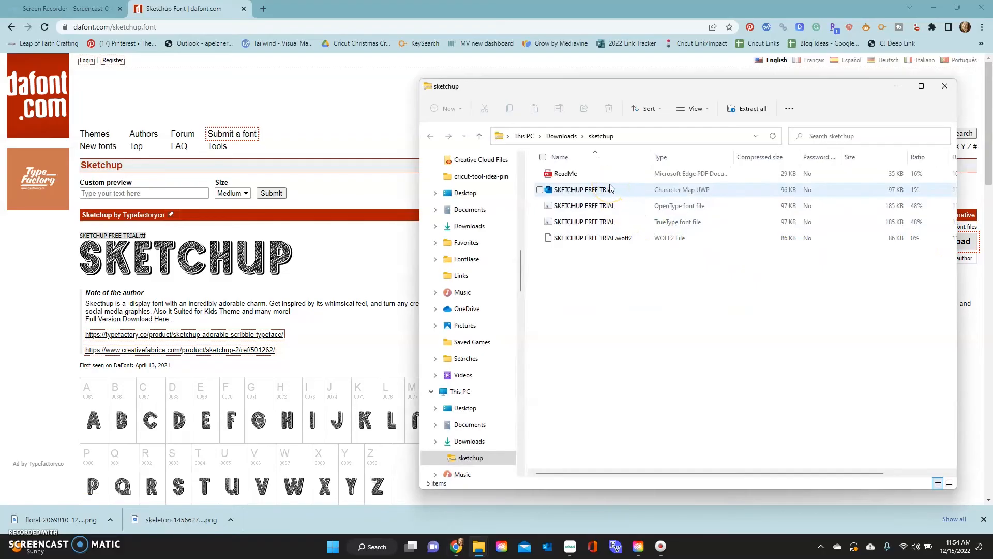
{"action": "double_click", "coordinate": [618, 212]}
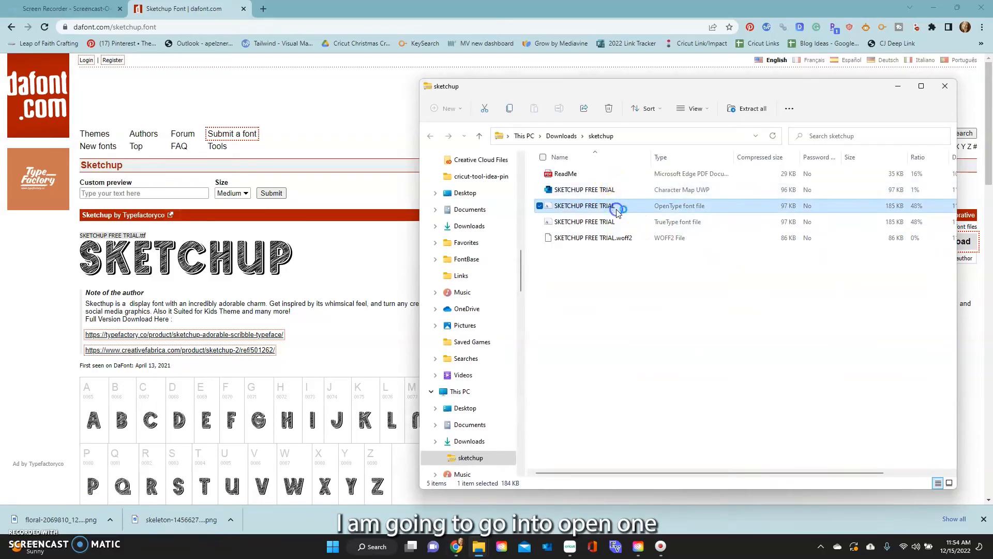
{"action": "left_click", "coordinate": [176, 149]}
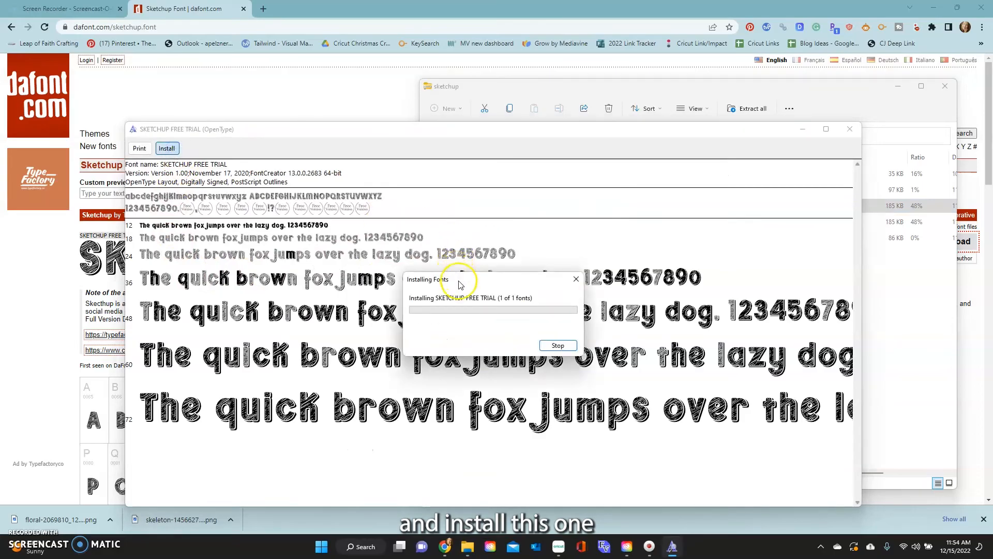
Step: Quit and relaunch Cricut Design Space so it loads the installed font, and start a new project
{"action": "left_click", "coordinate": [558, 547]}
{"action": "right_click", "coordinate": [558, 550]}
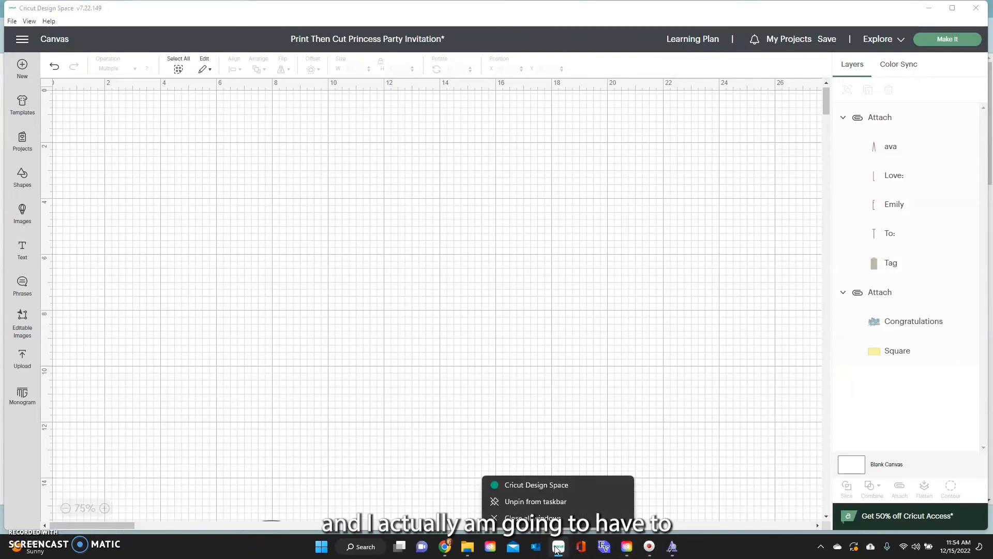
{"action": "left_click", "coordinate": [534, 518]}
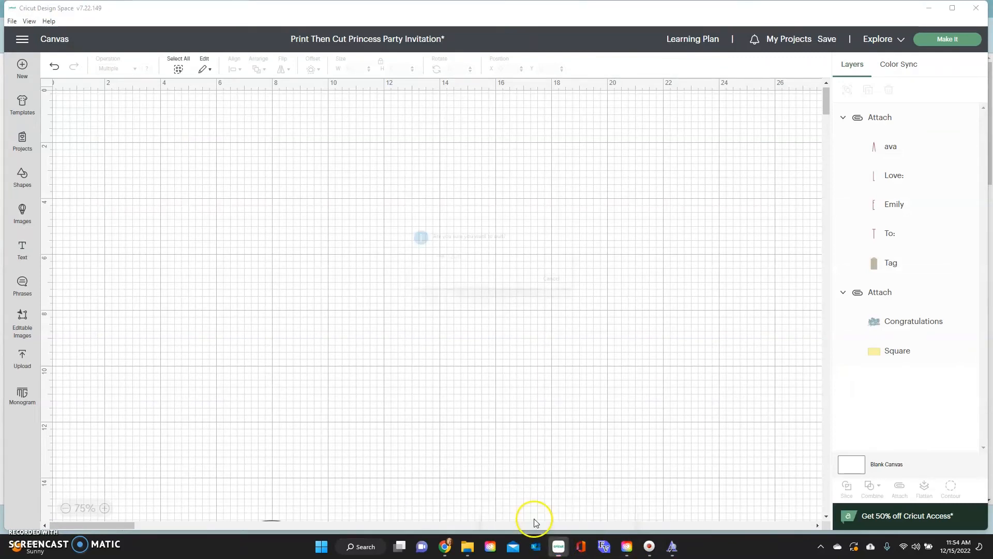
{"action": "left_click", "coordinate": [492, 262]}
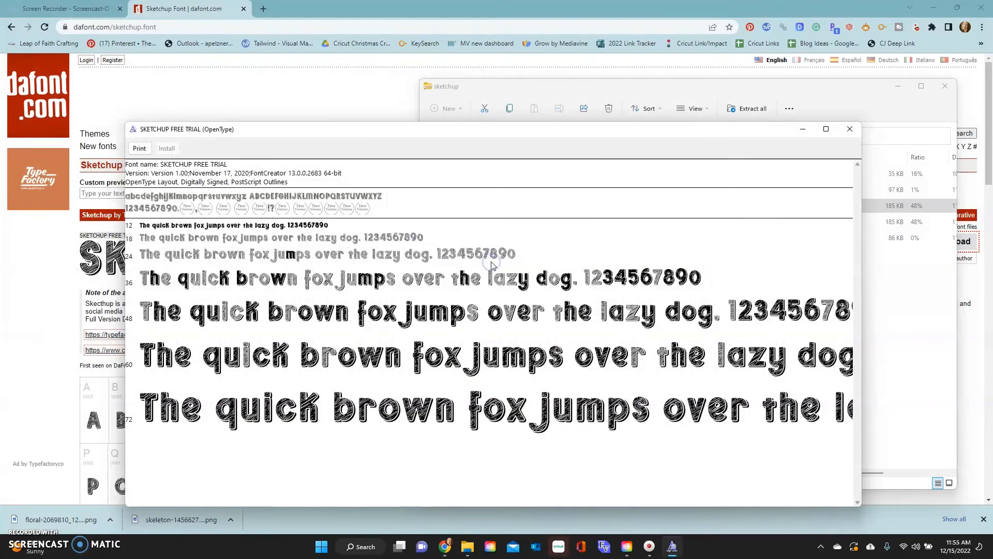
{"action": "left_click", "coordinate": [559, 547]}
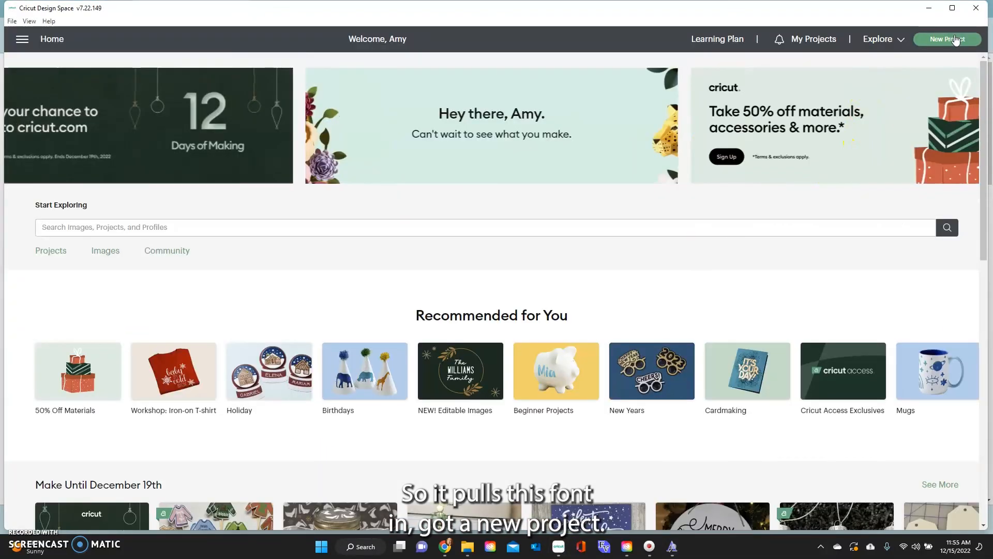
{"action": "left_click", "coordinate": [952, 38]}
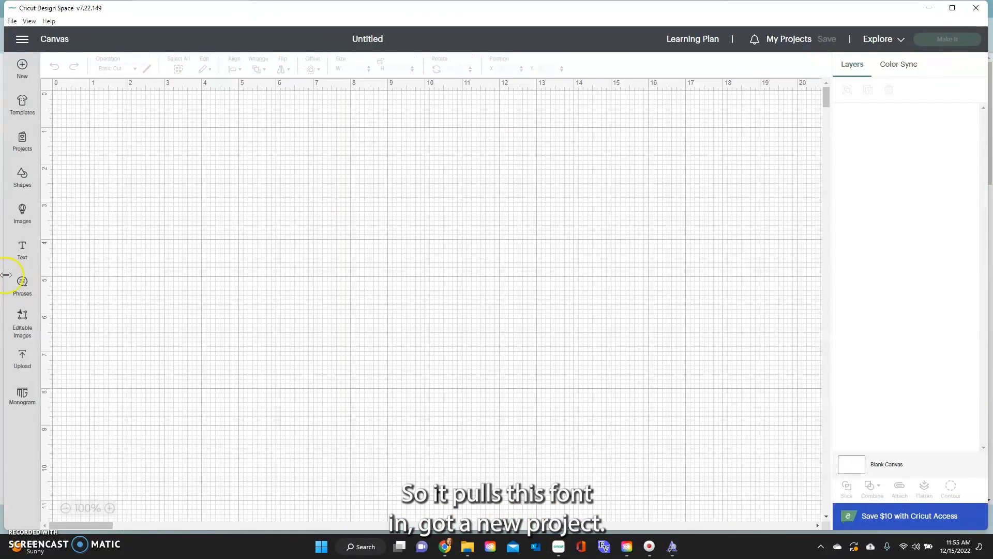
Step: Add the text Hello to the canvas and enlarge it to about 6.52 × 2.57 in
{"action": "left_click", "coordinate": [24, 250]}
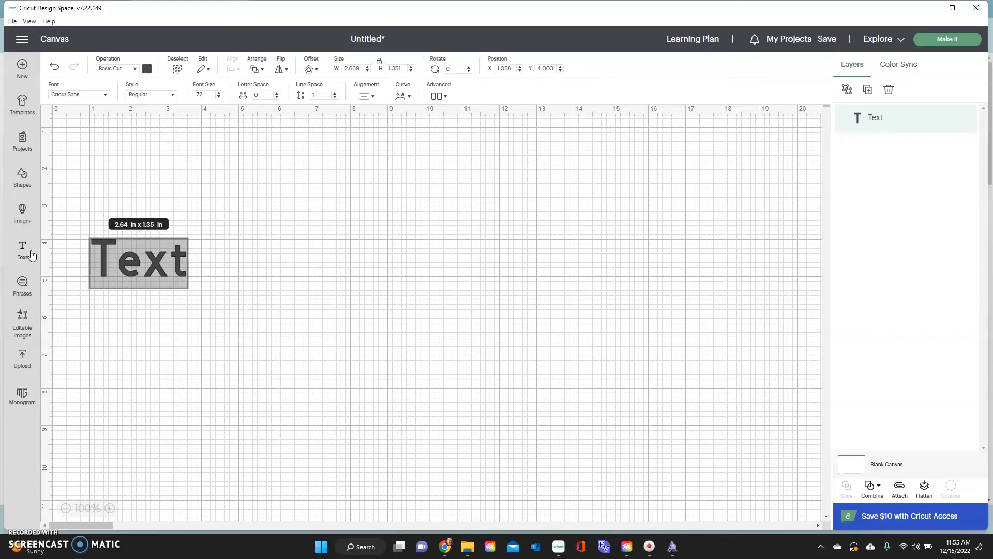
{"action": "type", "text": "Hello"}
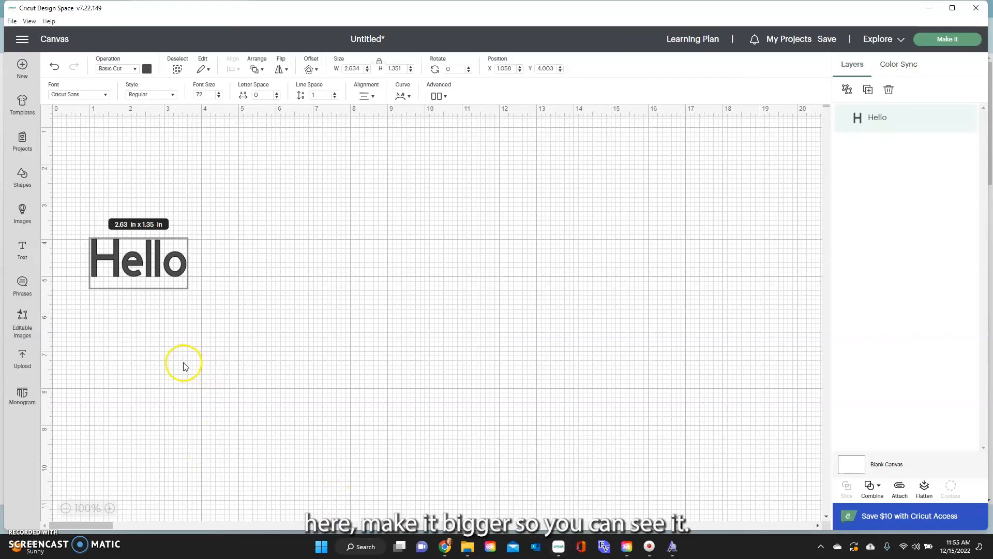
{"action": "left_click", "coordinate": [242, 235]}
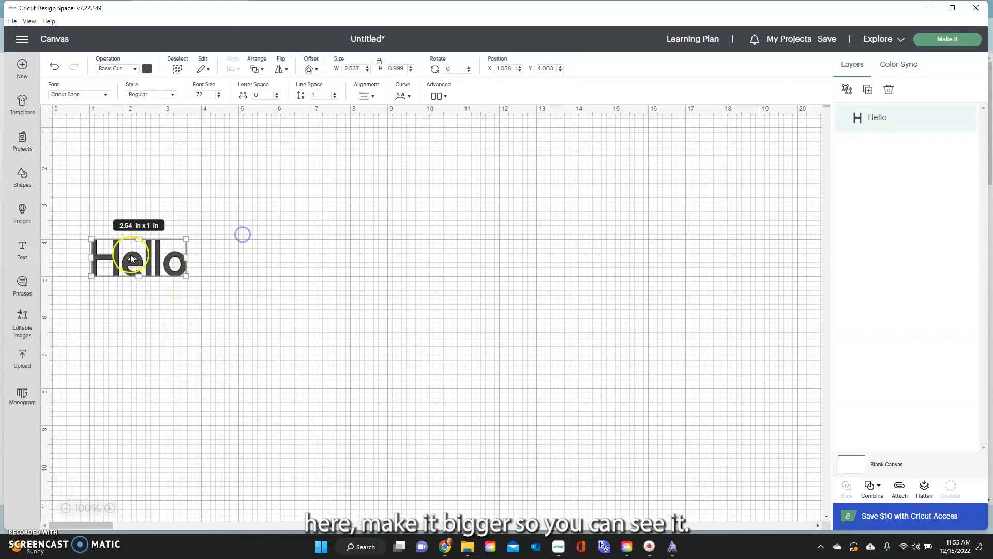
{"action": "left_click_drag", "start_coordinate": [187, 274], "coordinate": [282, 337]}
{"action": "left_click_drag", "start_coordinate": [262, 305], "coordinate": [308, 277]}
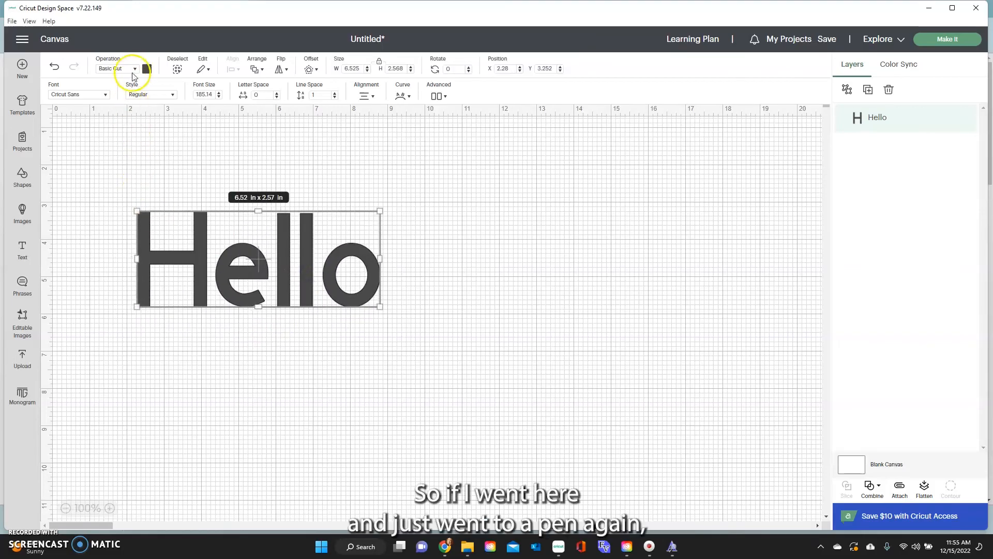
Step: Set the Hello text's operation to Pen and its font to the system font SKETCHUP FREE TRIAL
{"action": "left_click", "coordinate": [133, 69]}
{"action": "left_click", "coordinate": [137, 129]}
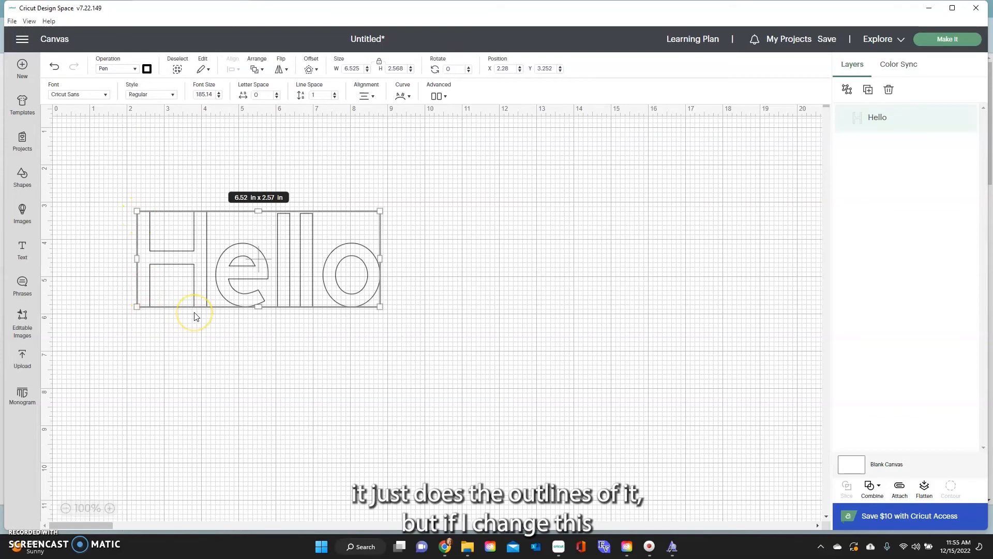
{"action": "left_click", "coordinate": [105, 98]}
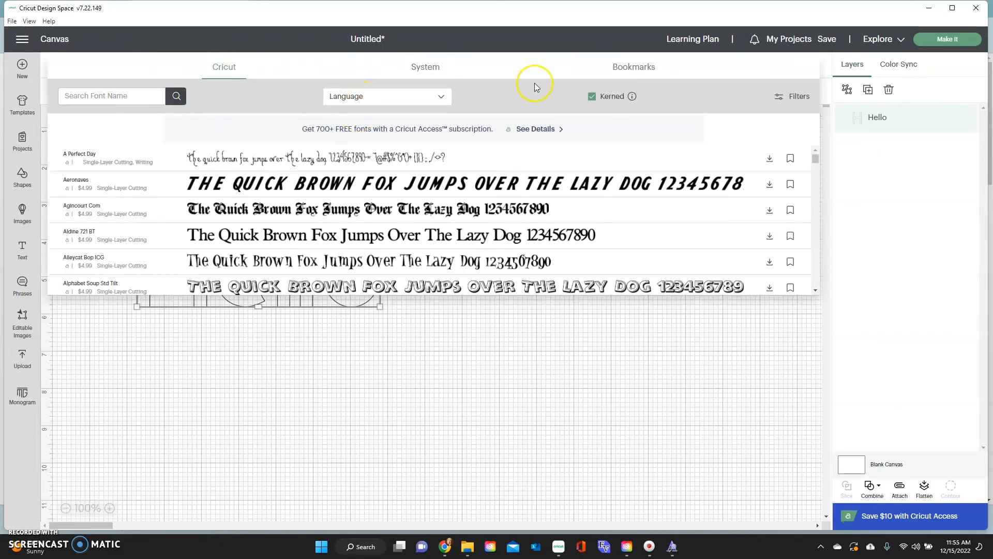
{"action": "left_click", "coordinate": [432, 70]}
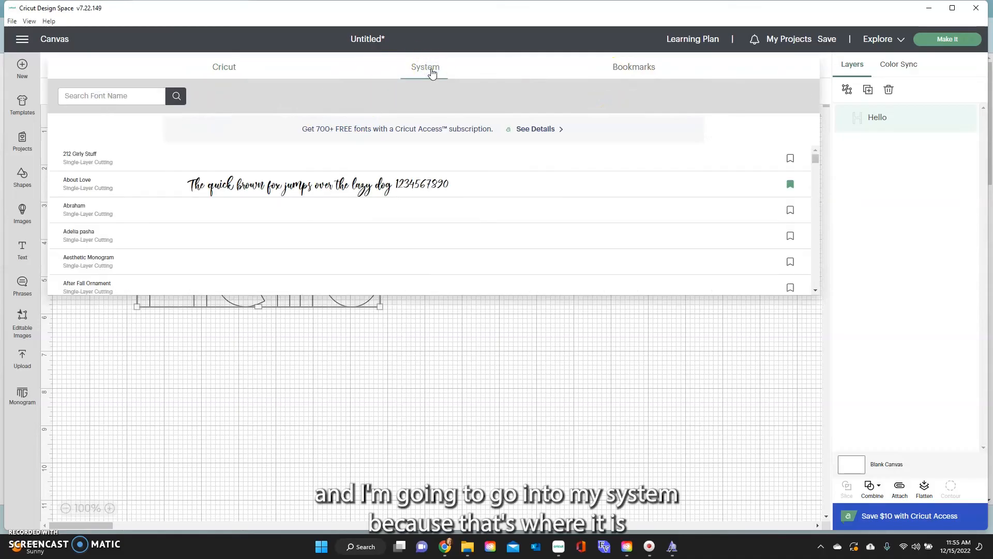
{"action": "left_click", "coordinate": [138, 96]}
{"action": "type", "text": "sketch"}
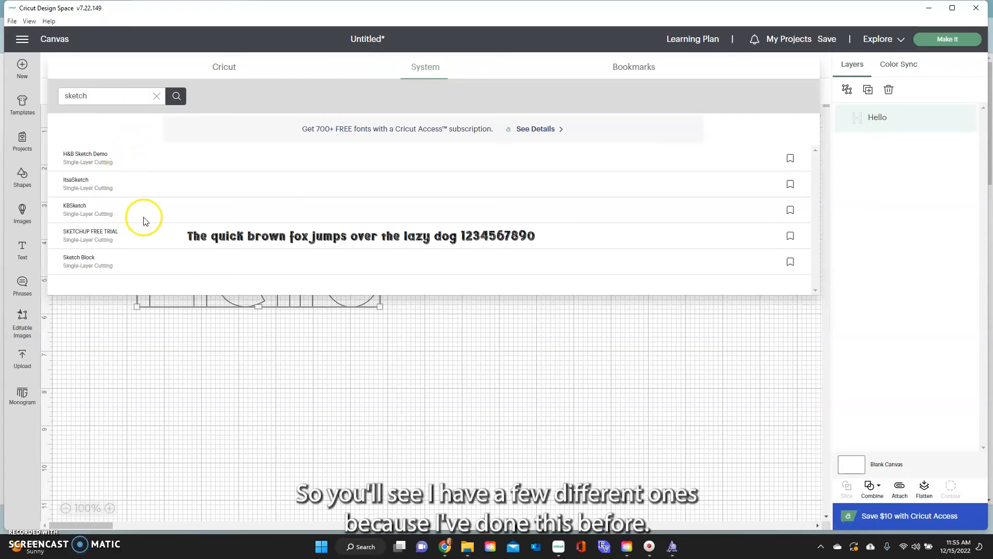
{"action": "left_click", "coordinate": [92, 236]}
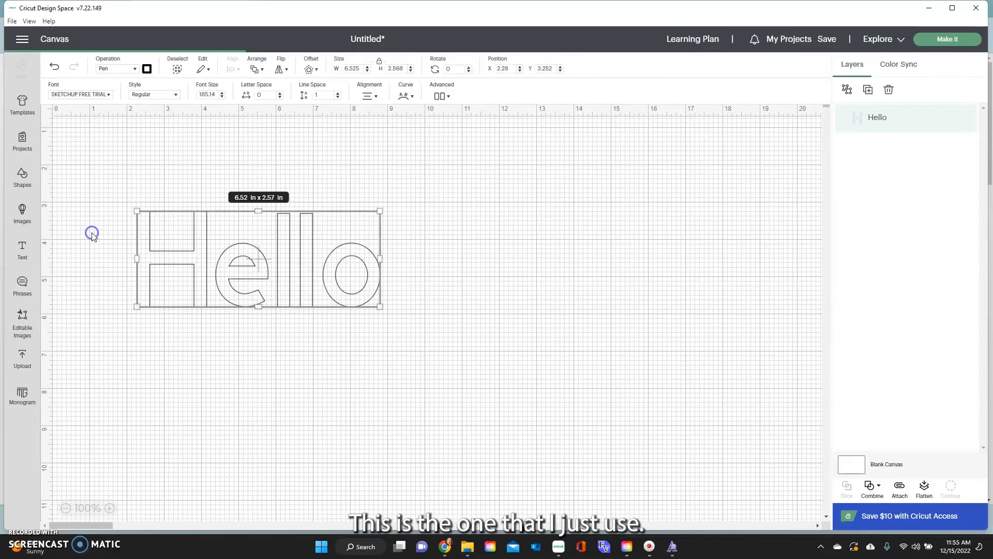
Step: Enlarge the Hello text to about 16.85 × 5.58 in and move it up the canvas to about Y 2.45 in
{"action": "left_click_drag", "start_coordinate": [356, 307], "coordinate": [557, 400]}
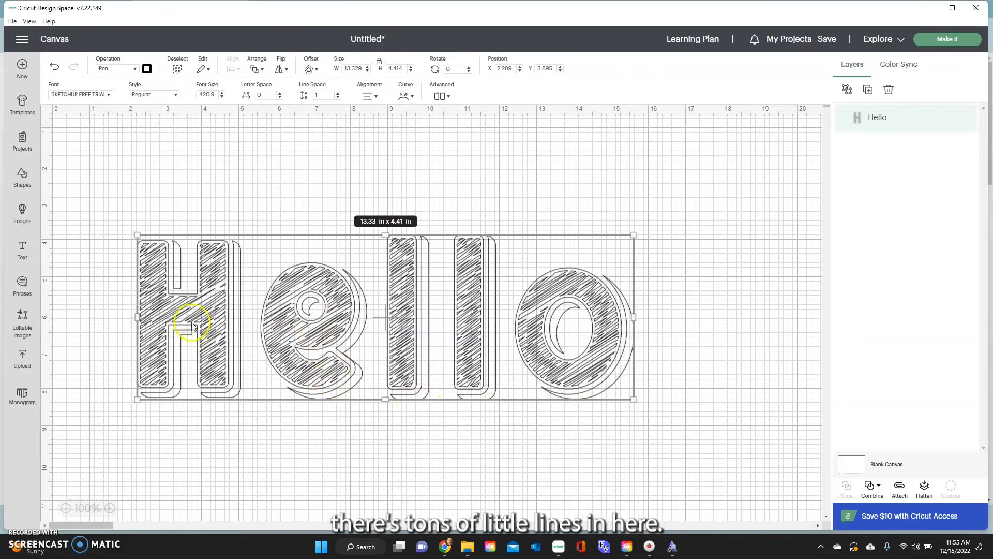
{"action": "left_click_drag", "start_coordinate": [629, 398], "coordinate": [679, 443]}
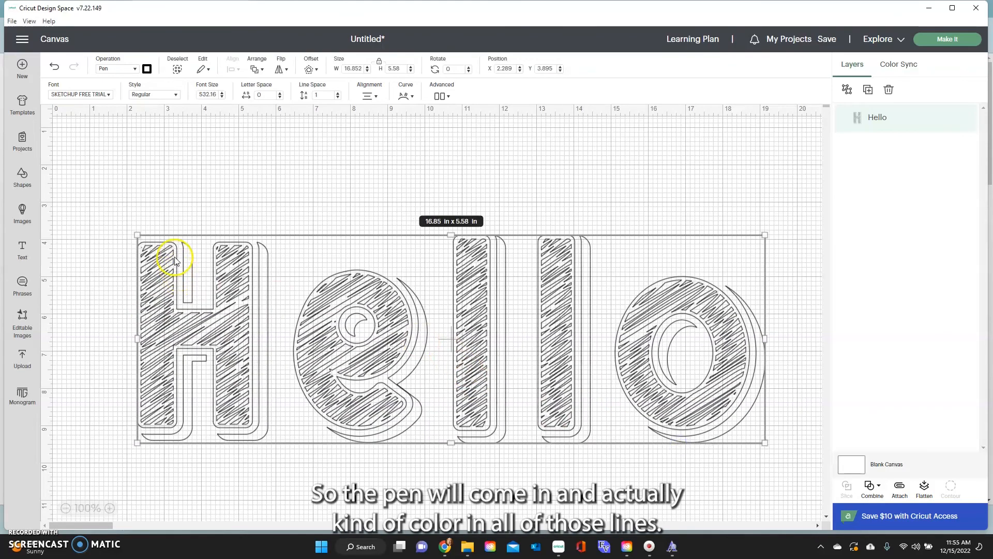
{"action": "left_click_drag", "start_coordinate": [157, 265], "coordinate": [157, 211]}
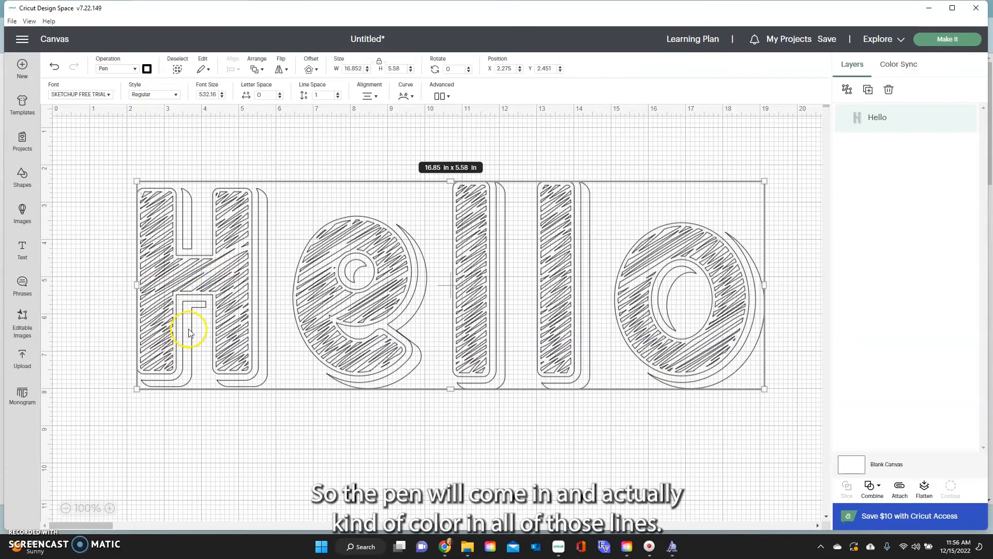
Step: Shrink the Hello text to about 7.99 × 2.65 in and place it at about X 3.65, Y 3.92 in
{"action": "left_click_drag", "start_coordinate": [141, 388], "coordinate": [243, 254]}
{"action": "left_click_drag", "start_coordinate": [357, 260], "coordinate": [464, 316]}
{"action": "mouse_move", "coordinate": [457, 275]}
{"action": "left_mouse_down"}
{"action": "mouse_move", "coordinate": [443, 336]}
{"action": "mouse_move", "coordinate": [459, 326]}
{"action": "mouse_move", "coordinate": [455, 288]}
{"action": "left_mouse_up"}
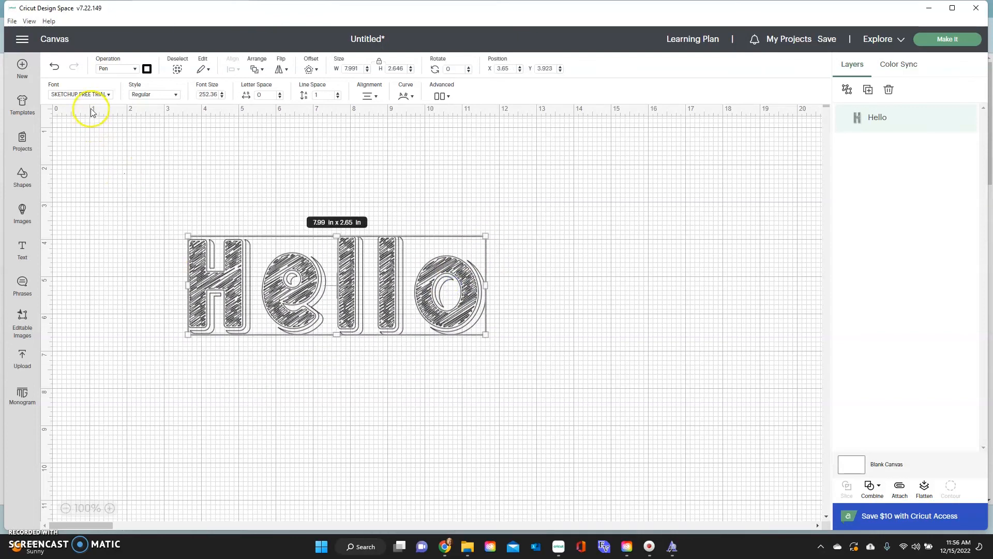
Step: Try the system fonts Sketch Block and ItsaSketch on the Hello text
{"action": "left_click", "coordinate": [105, 96]}
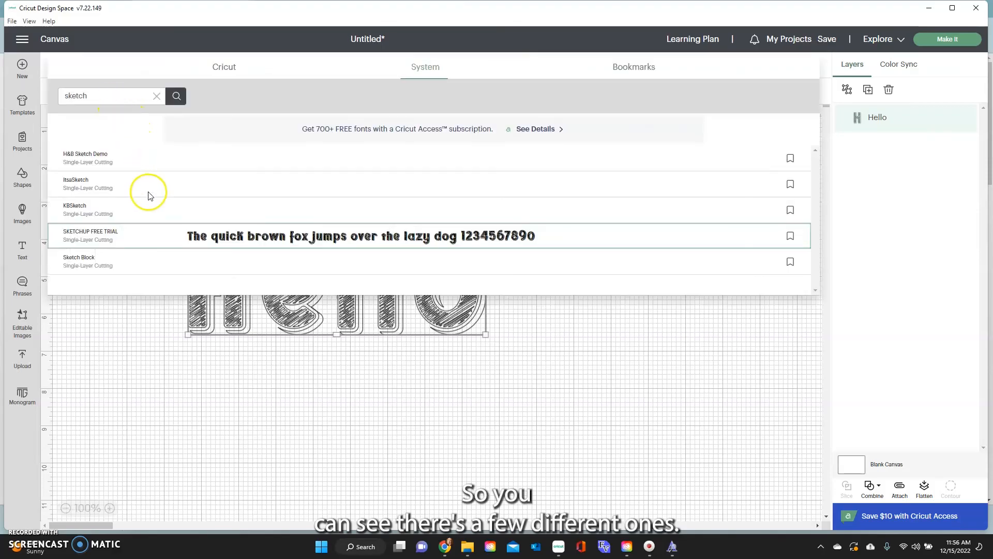
{"action": "left_click", "coordinate": [151, 261]}
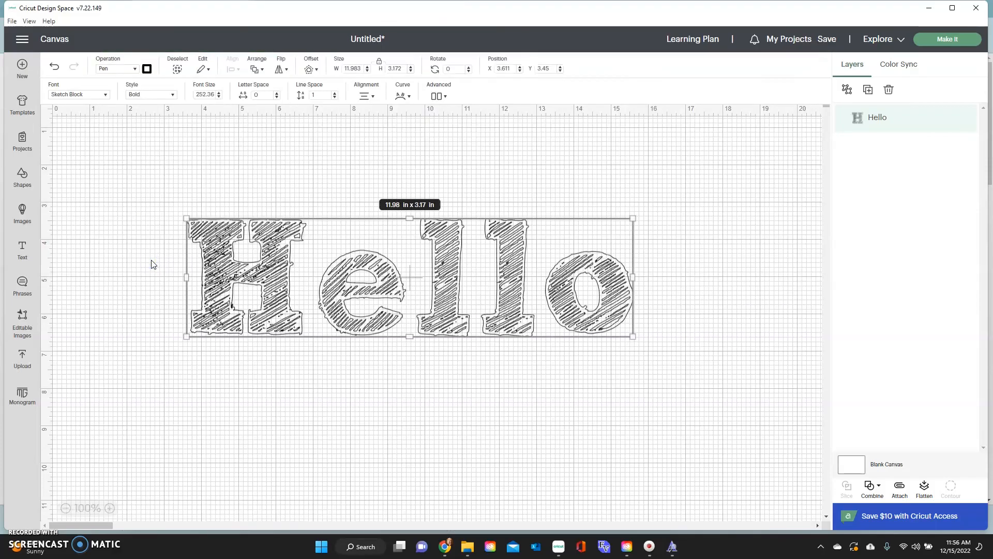
{"action": "left_click", "coordinate": [106, 94]}
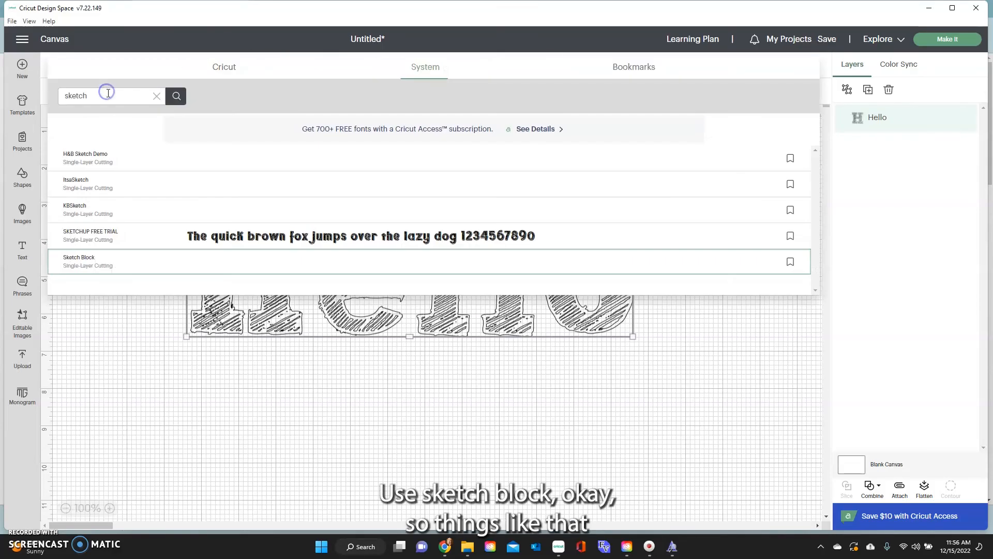
{"action": "left_click", "coordinate": [126, 186]}
Step: Set the Hello text's font to H&B Sketch Demo, resize it to about 17.55 × 4.03 in and move it to about X 1.5, Y 3.1 in
{"action": "left_click", "coordinate": [89, 94]}
{"action": "left_click", "coordinate": [107, 157]}
{"action": "left_click_drag", "start_coordinate": [292, 233], "coordinate": [187, 352]}
{"action": "mouse_move", "coordinate": [88, 214]}
{"action": "left_mouse_down"}
{"action": "mouse_move", "coordinate": [514, 347]}
{"action": "mouse_move", "coordinate": [255, 262]}
{"action": "mouse_move", "coordinate": [169, 255]}
{"action": "left_mouse_up"}
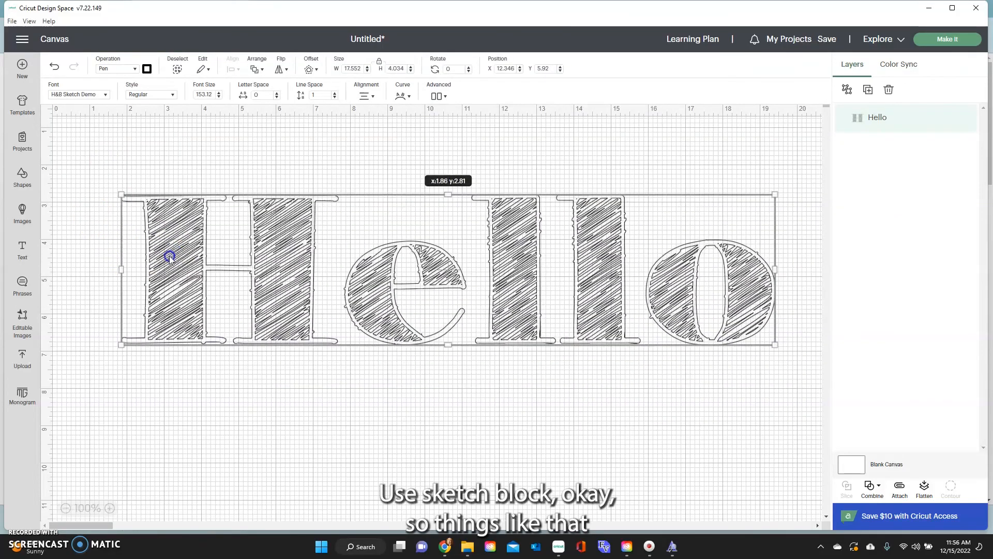
Step: Change the Hello text's Fine Point (0.4mm) pen color to Tawny and deselect the text
{"action": "left_click", "coordinate": [147, 69]}
{"action": "left_click", "coordinate": [182, 147]}
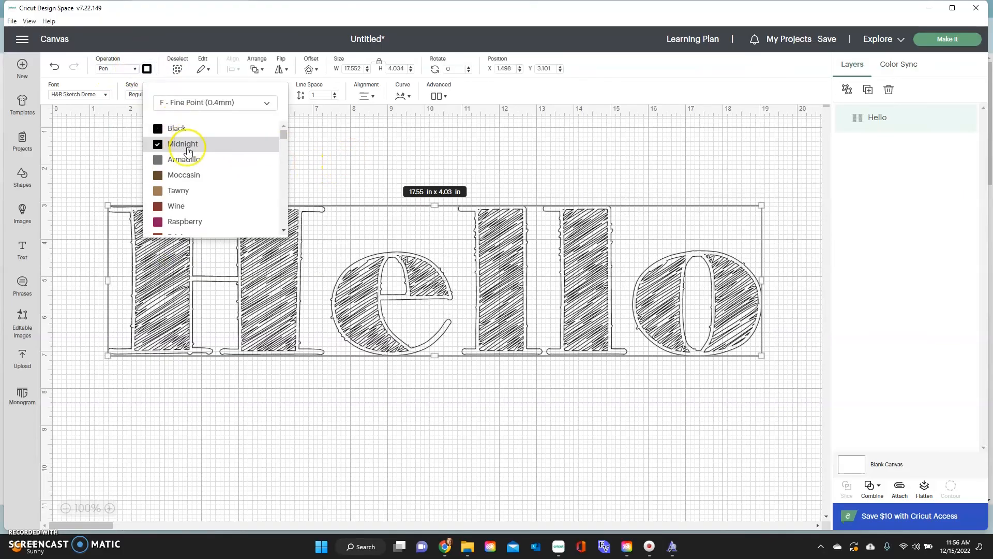
{"action": "left_click", "coordinate": [204, 190]}
{"action": "left_click", "coordinate": [354, 154]}
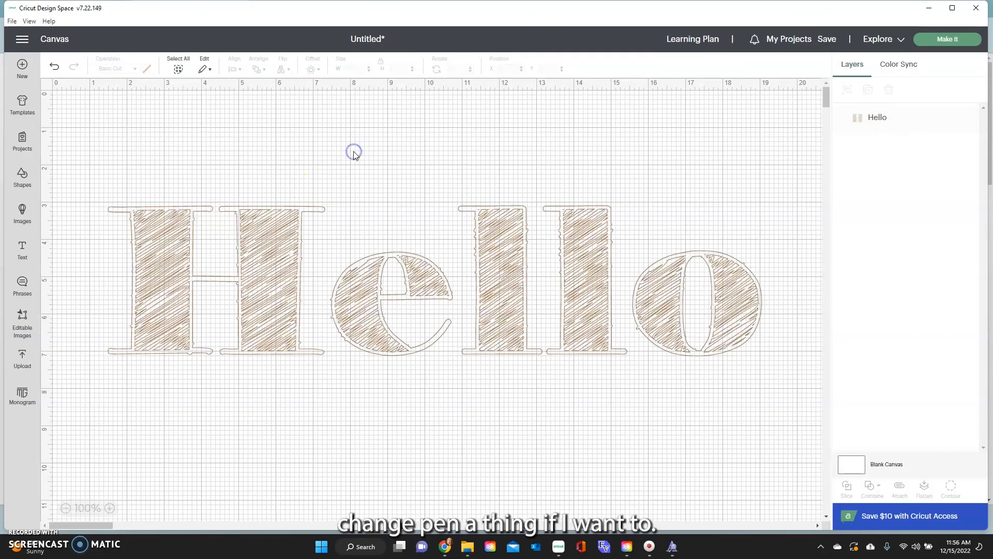
Step: Shrink the Hello text to about 10.66 × 2.45 in and move it to about X 2.55, Y 3.5 in
{"action": "left_click", "coordinate": [271, 282]}
{"action": "left_click_drag", "start_coordinate": [108, 211], "coordinate": [370, 337]}
{"action": "left_click_drag", "start_coordinate": [405, 305], "coordinate": [188, 263]}
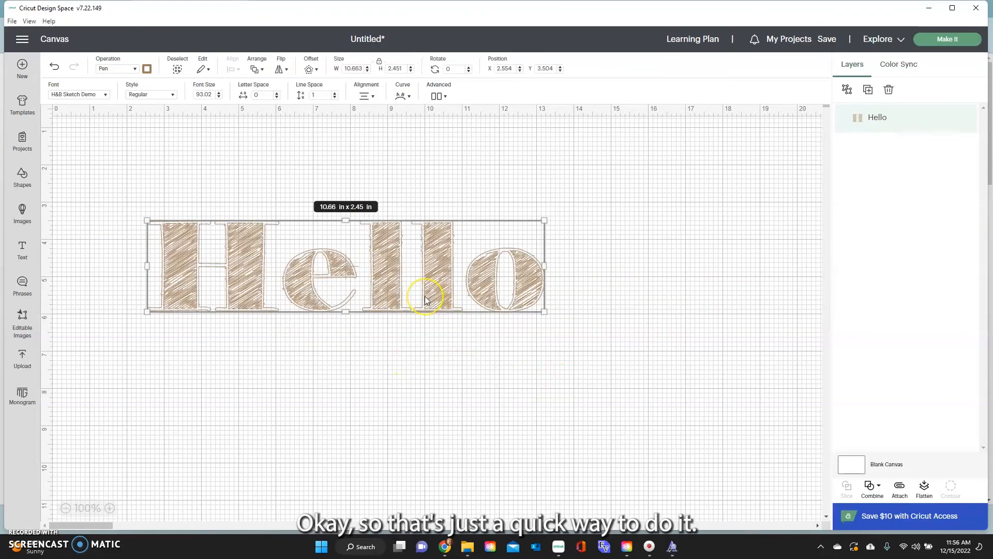